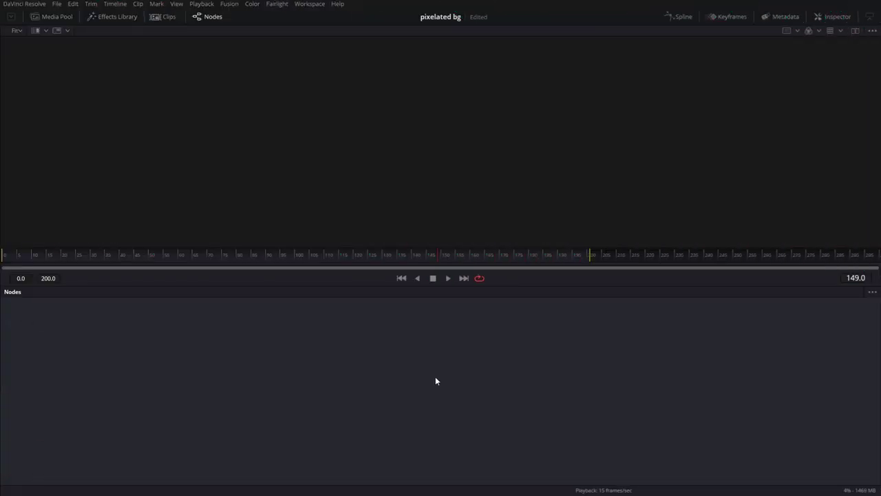
Step: Add a Background node feeding a MediaOut node and show the output in the viewer
key("shift+space")
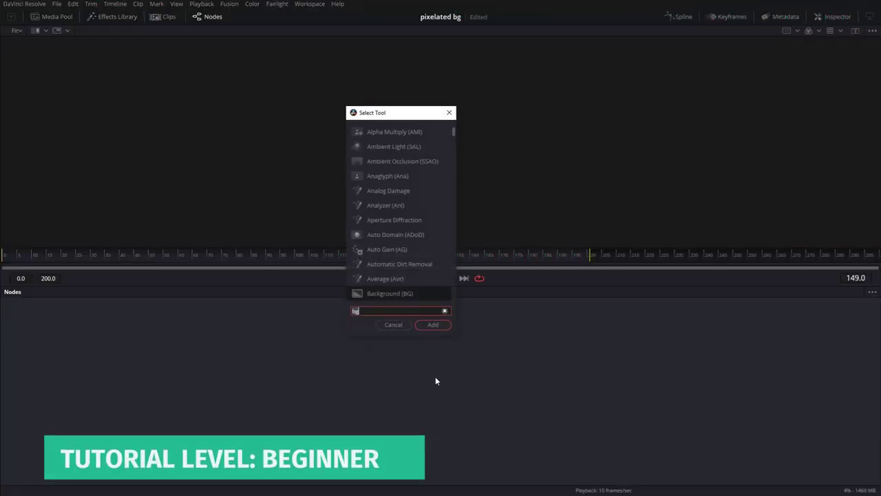
type("bg")
left_click(448, 324)
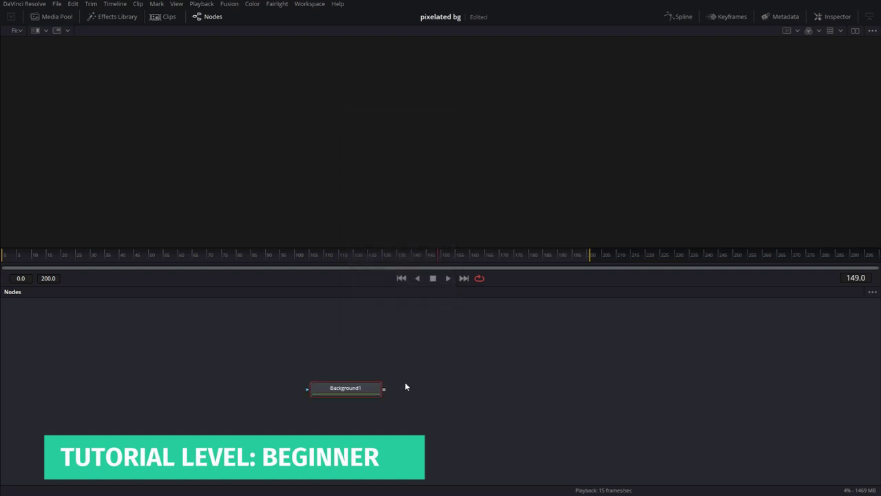
key("shift+space")
type("mo")
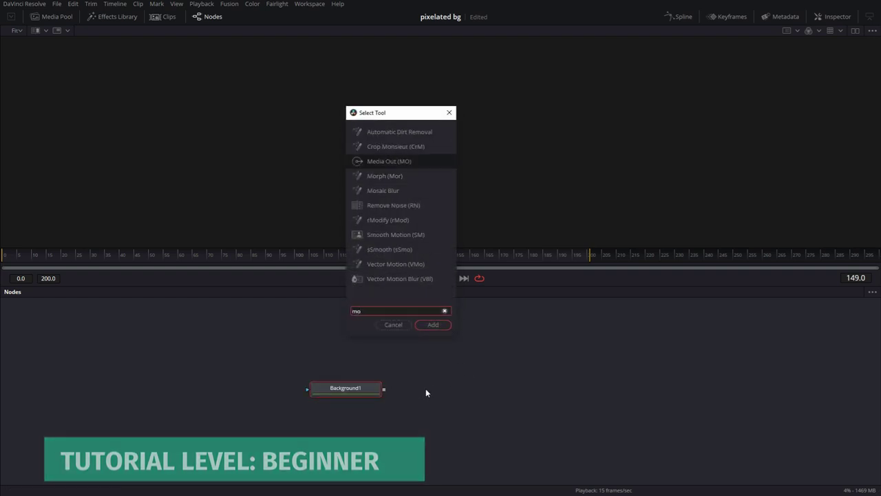
key("Return")
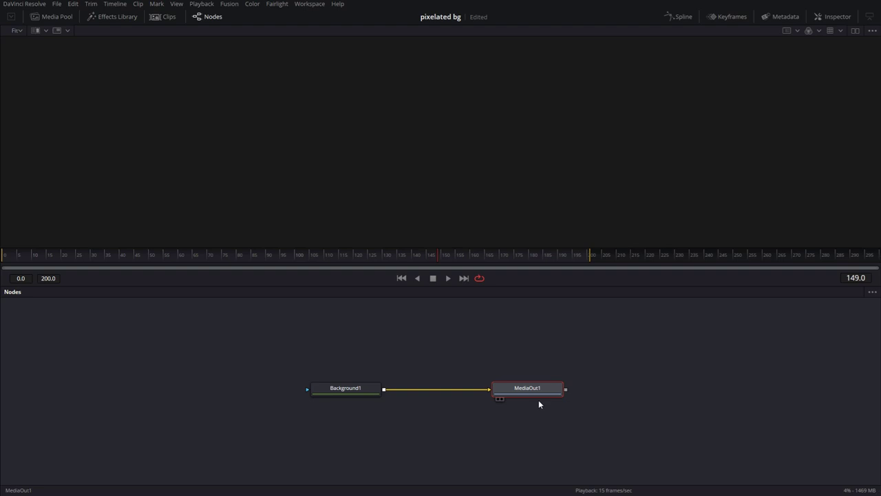
key("1")
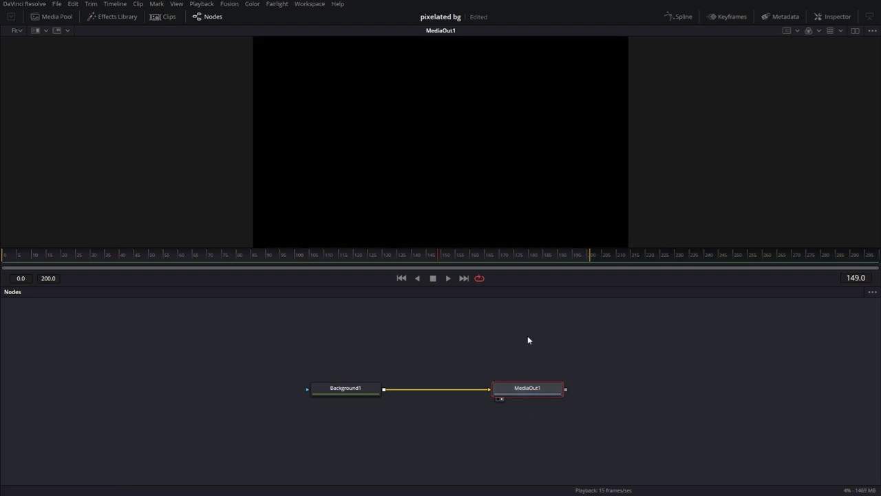
key("2")
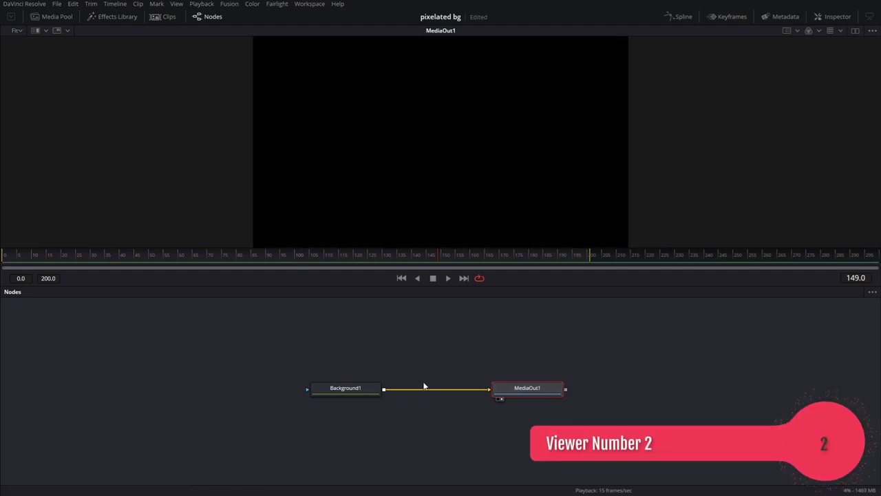
Step: Set Background1's Type to Gradient running from purple to magenta
left_click(833, 17)
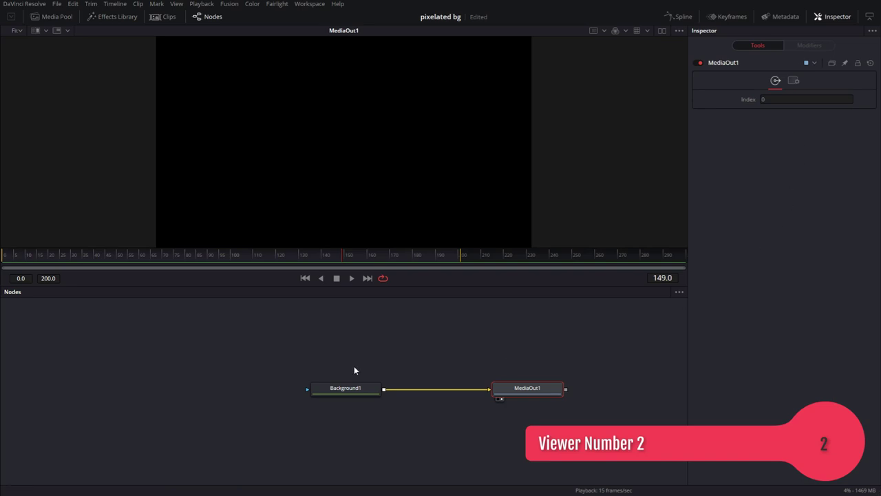
left_click(336, 390)
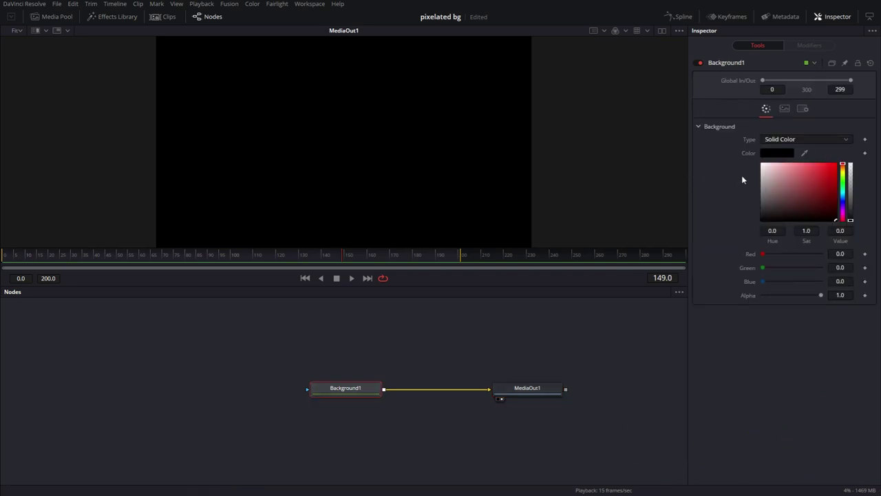
left_click(787, 141)
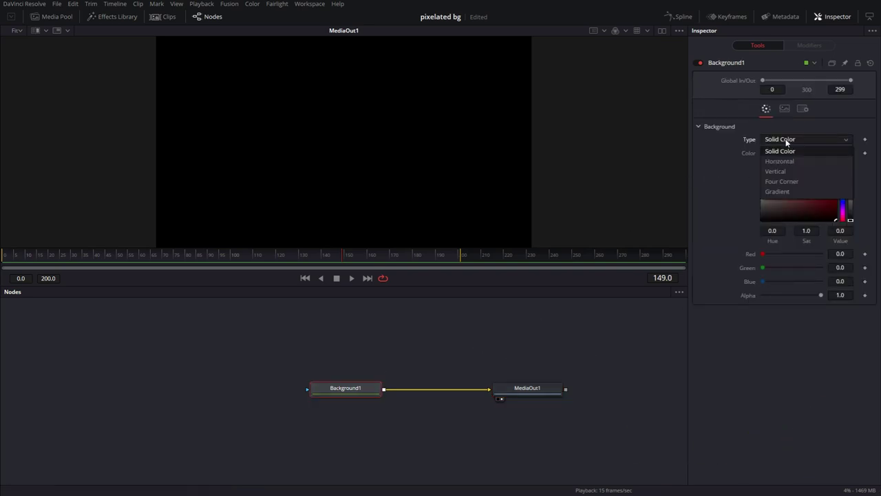
left_click(787, 191)
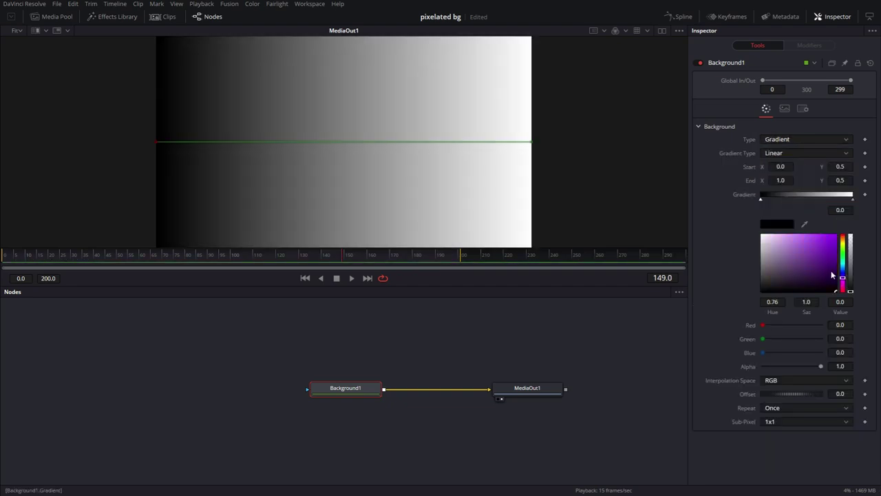
left_click_drag(832, 276, 836, 262)
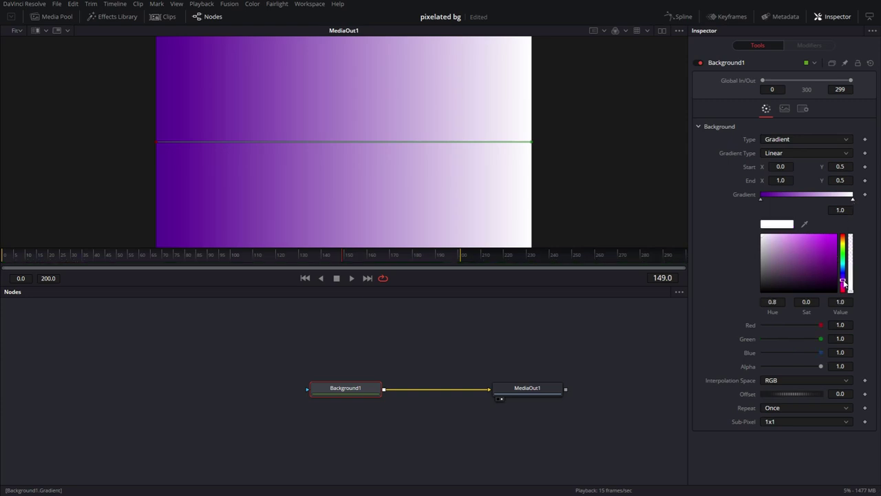
left_click(844, 282)
left_click(836, 236)
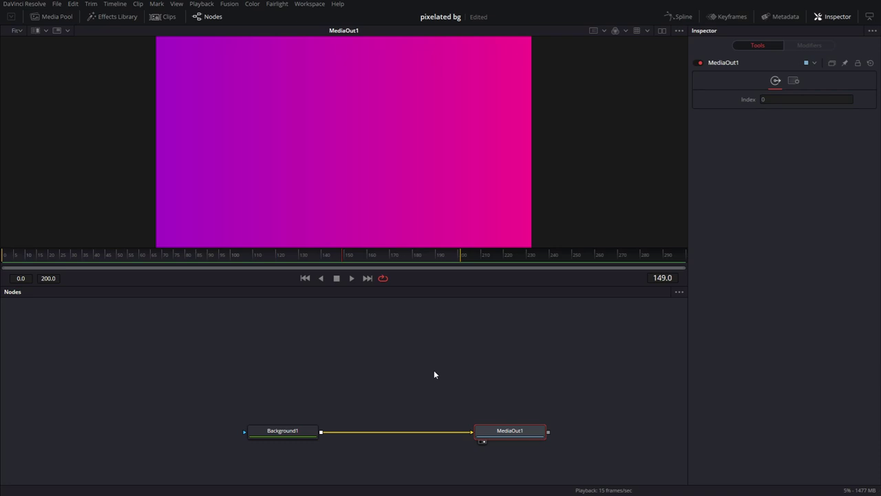
Step: Add a FastNoise node to the graph
left_click(373, 356)
key("shift+space")
type("mo")
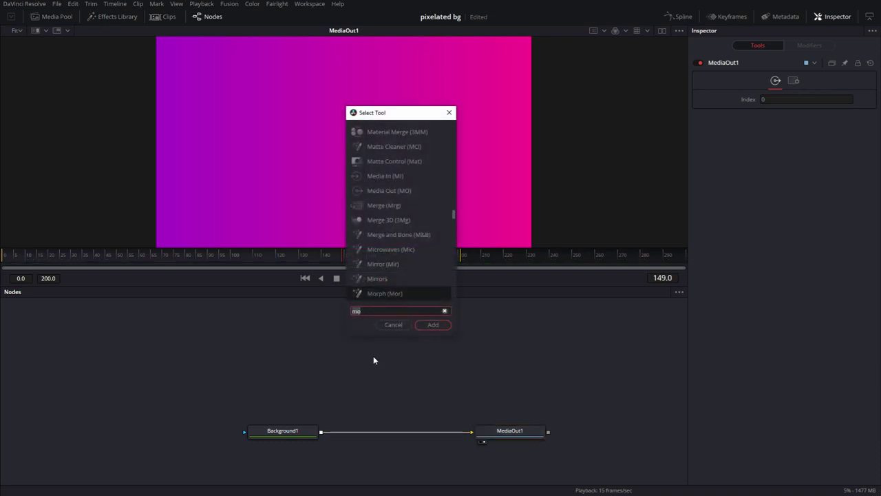
type("fn")
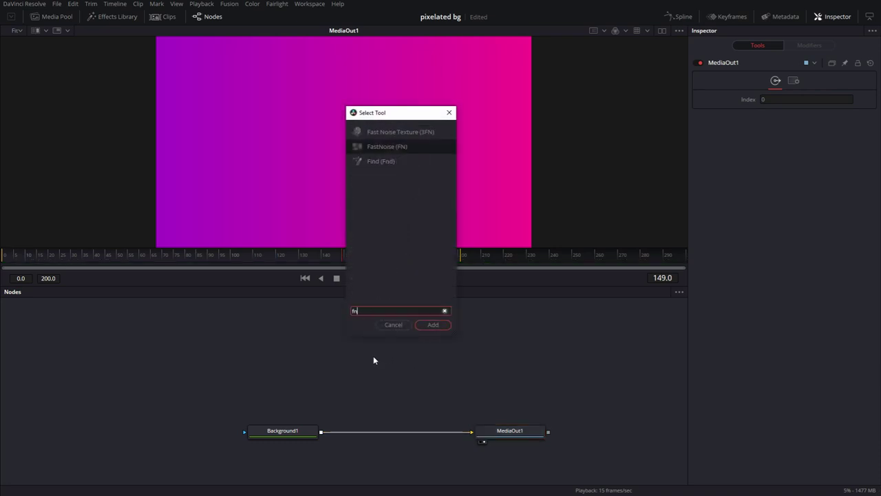
left_click(432, 326)
left_click(449, 349)
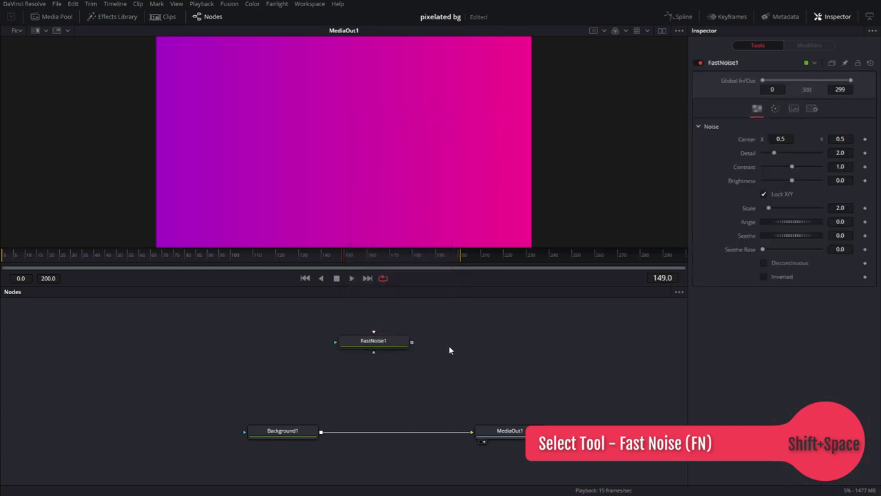
key("shift+space")
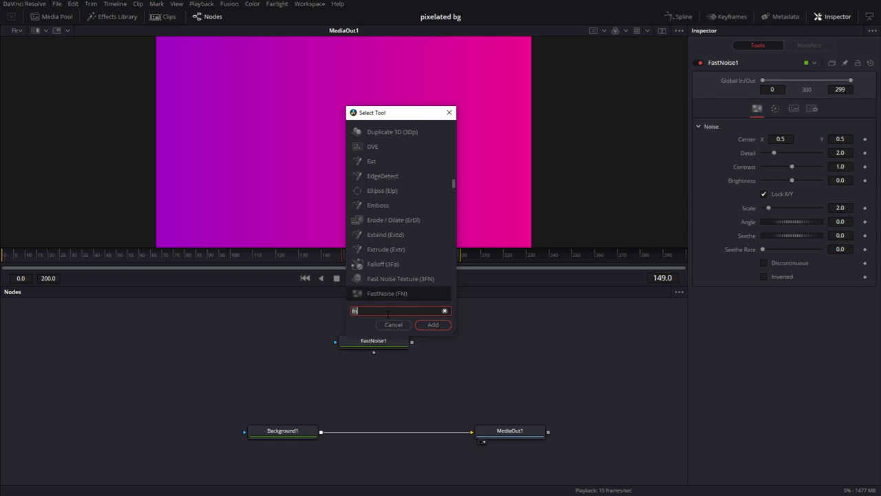
left_click(402, 328)
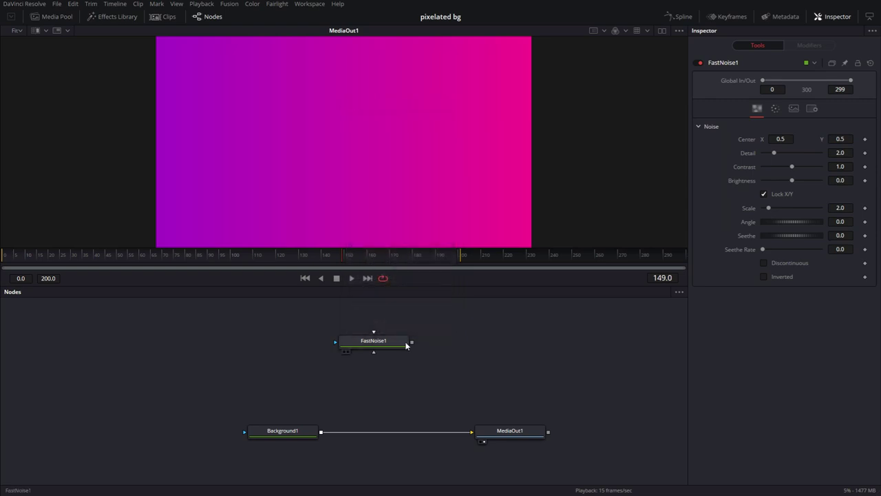
Step: Merge FastNoise1 over the gradient and set Brightness -0.59, Scale 10.0, Seethe Rate 0.165
left_click_drag(320, 433, 321, 433)
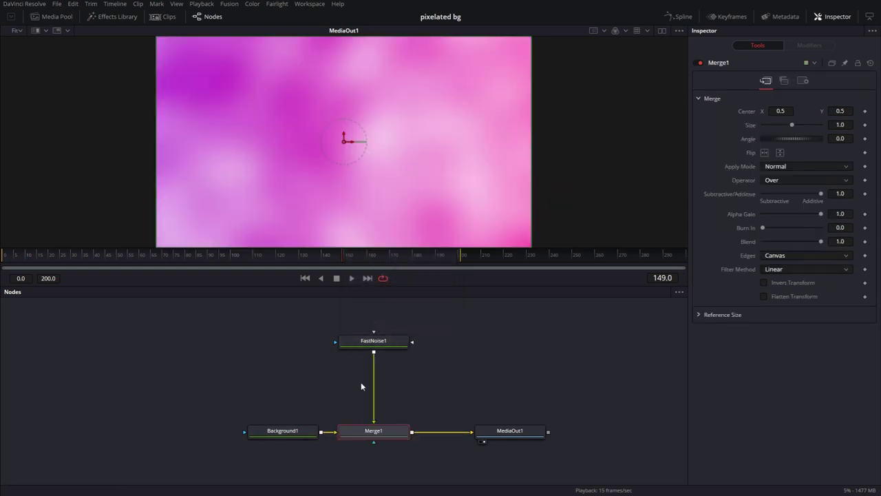
left_click_drag(377, 349, 377, 379)
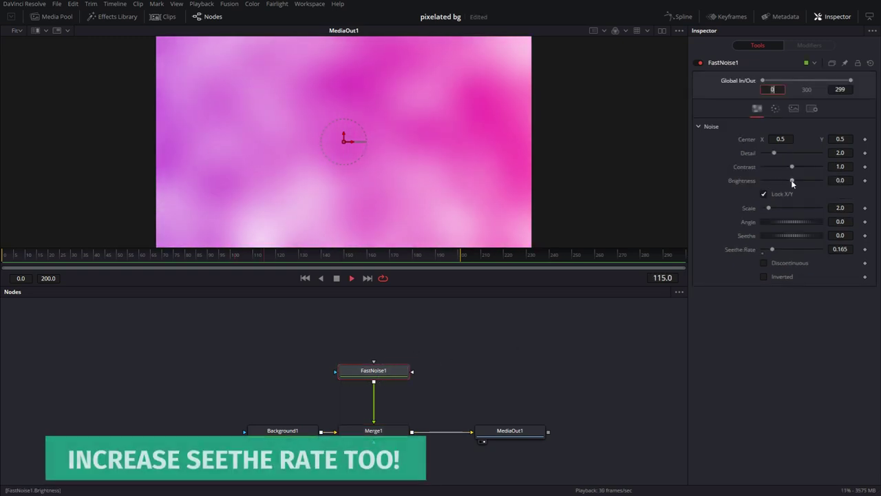
left_click_drag(789, 180, 775, 183)
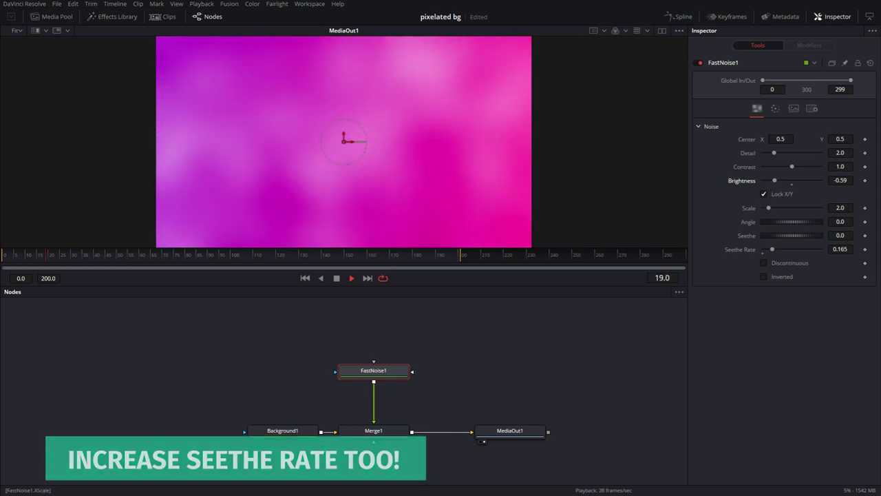
left_click(840, 208)
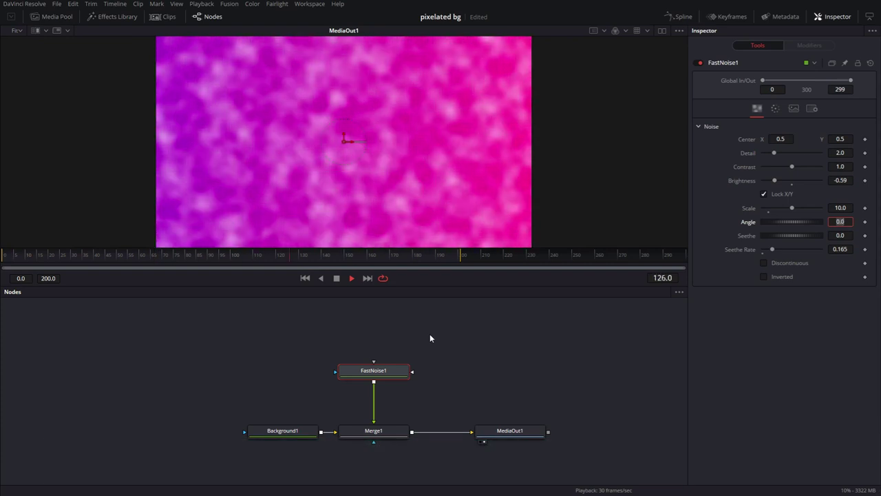
Step: Insert a Mosaic Blur after FastNoise1 with Pixel Frequency 23.0
key("shift+space")
type("mos")
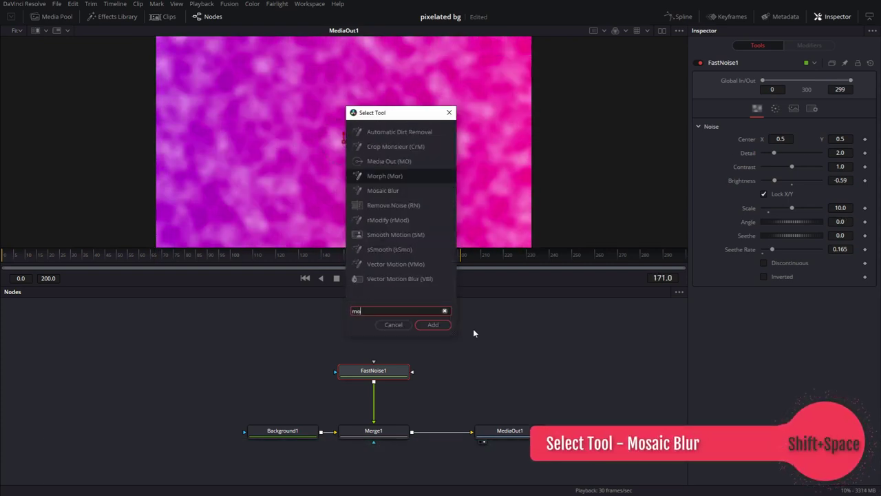
left_click(435, 325)
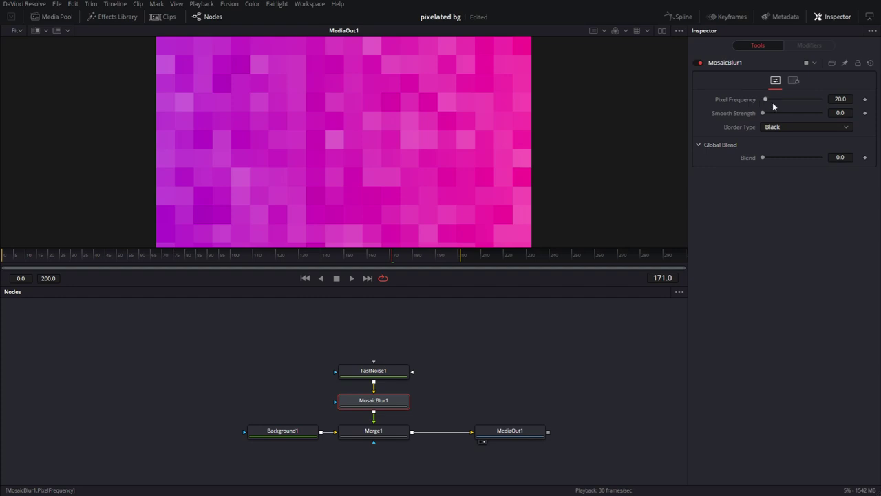
mouse_move(767, 100)
left_mouse_down()
mouse_move(794, 100)
mouse_move(769, 102)
left_mouse_up()
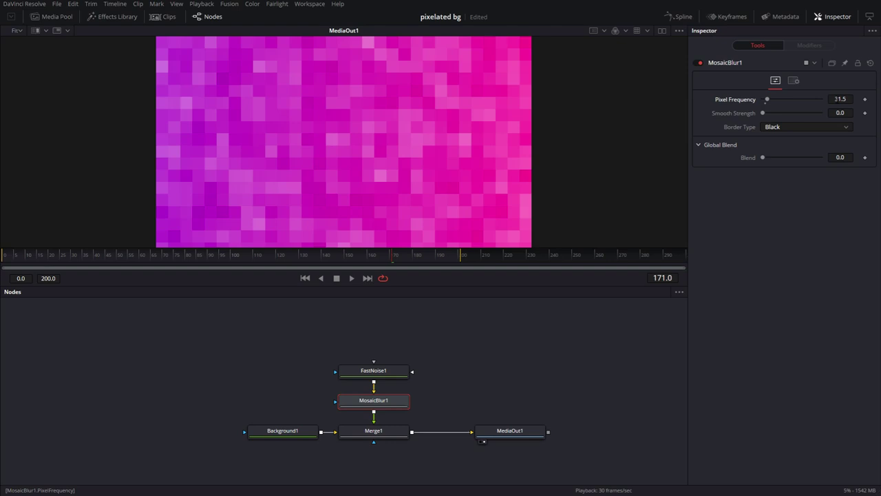
key("Tab")
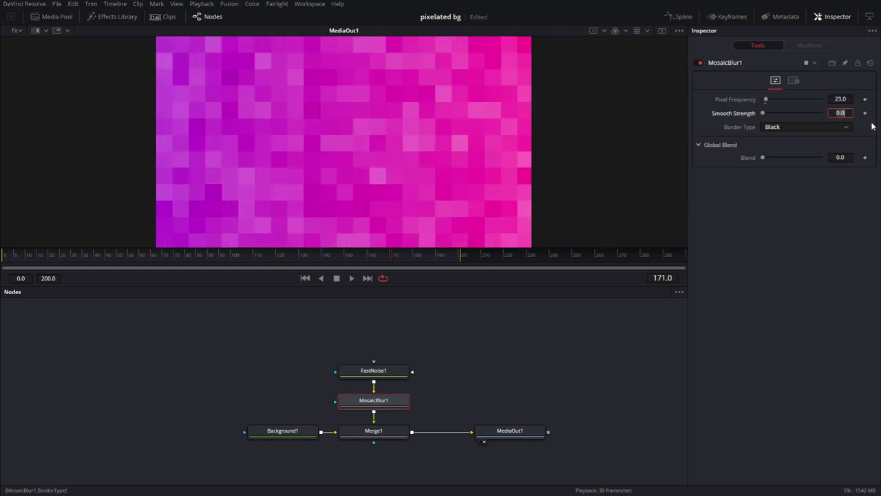
Step: Zoom in to check the mosaic squares, then play the animation from frame 0
scroll(159, 241, "up", 3)
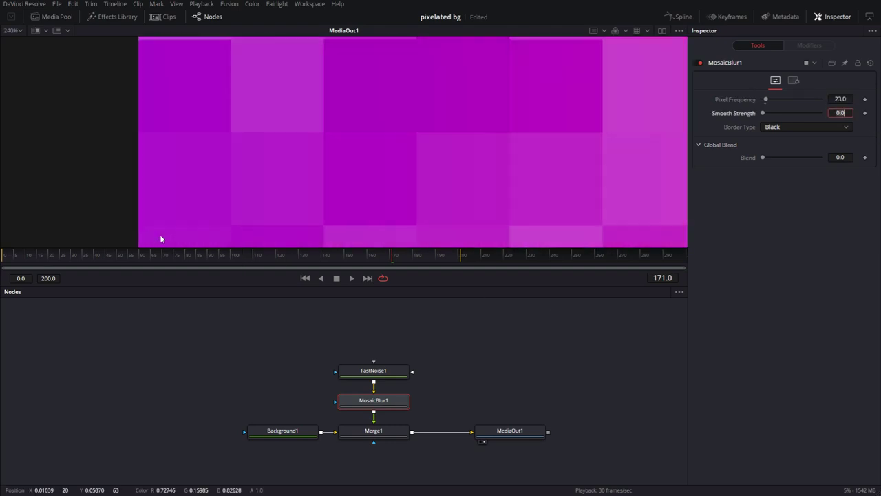
left_click_drag(160, 234, 249, 91)
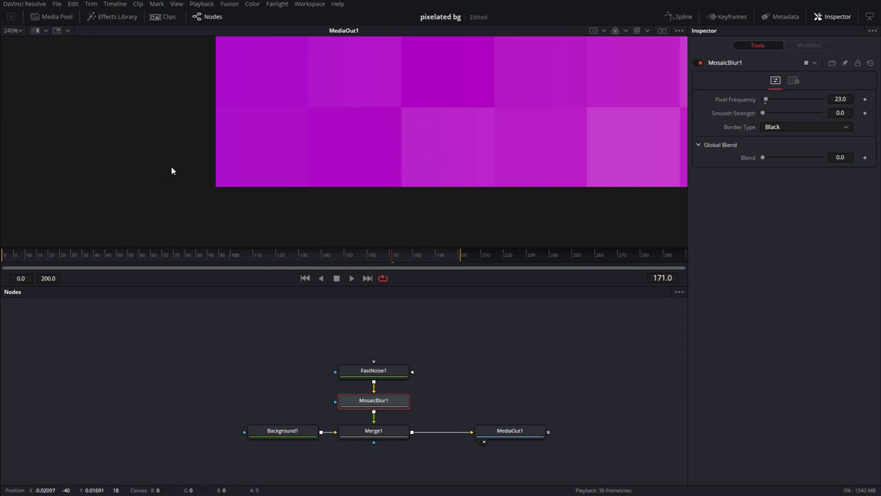
key("ctrl+f")
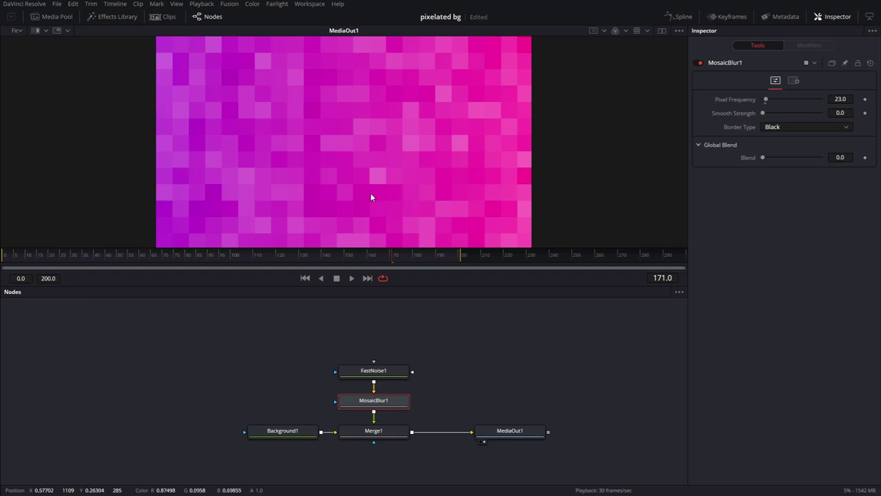
left_click(310, 278)
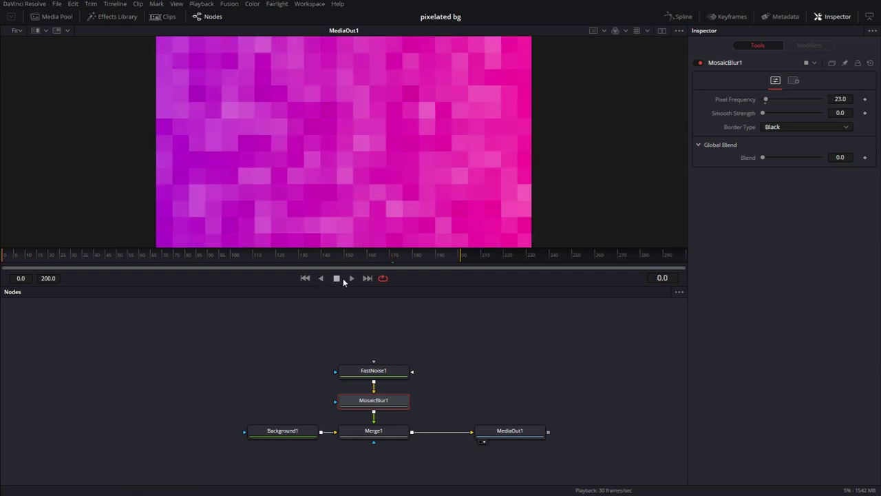
left_click(350, 279)
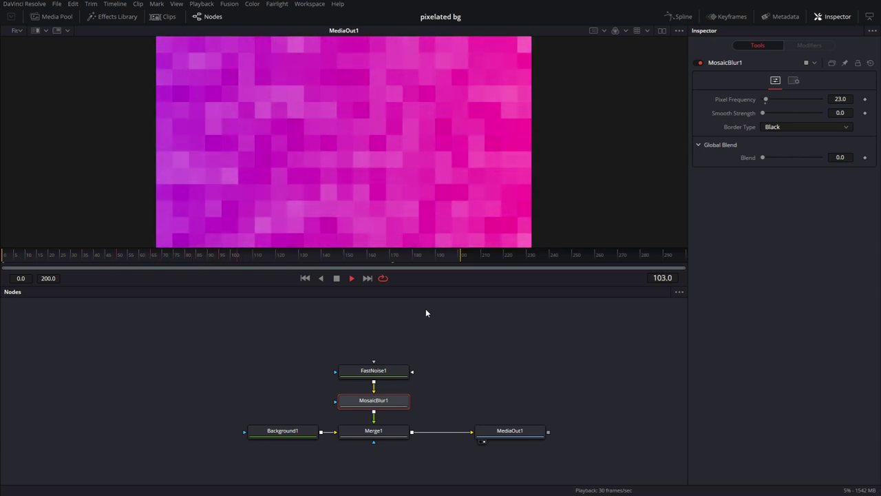
Step: Set FastNoise1's Detail to 2.83 and Contrast to 0.83
left_click(374, 371)
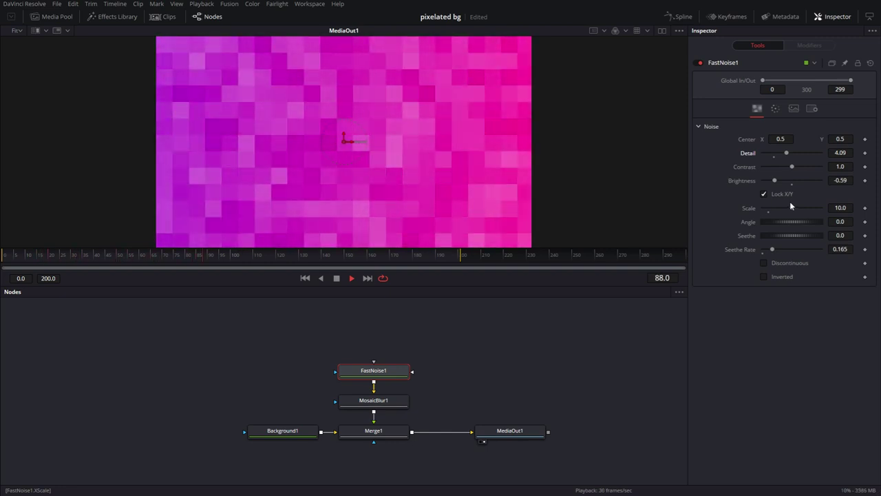
left_click_drag(792, 167, 779, 153)
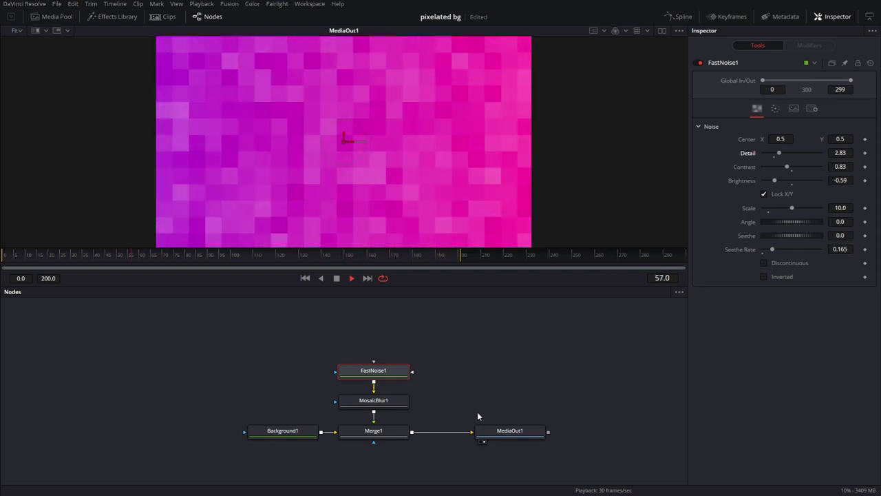
Step: Add a Background2 node beside FastNoise1 and colour it dark purple
scroll(426, 392, "right", 3)
scroll(427, 406, "up", 1)
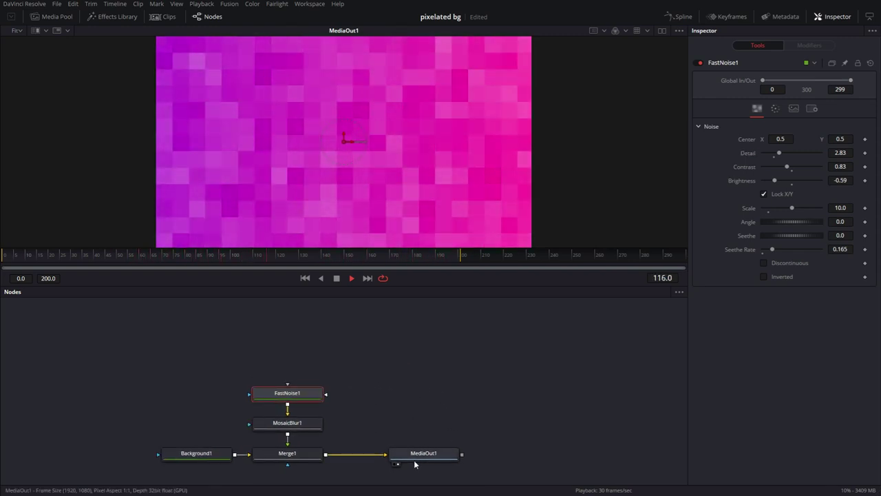
left_click_drag(415, 465, 460, 465)
key("shift+space")
type("mos")
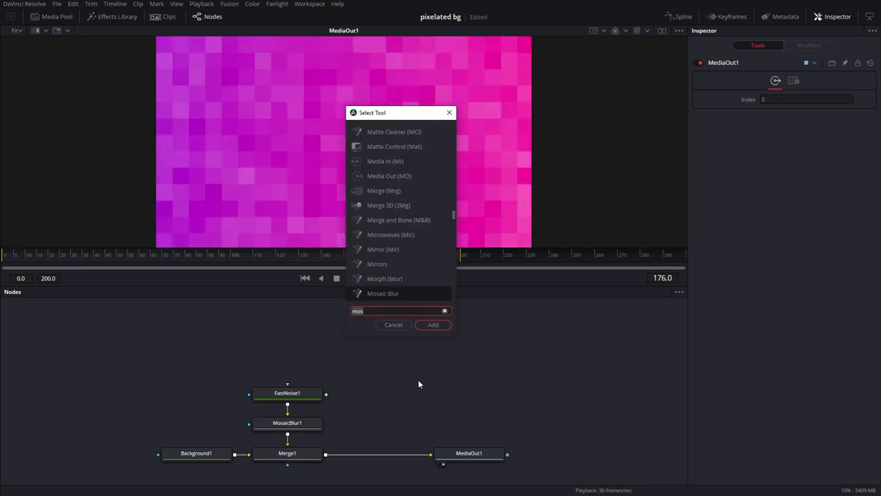
key("BackSpace")
key("BackSpace")
key("BackSpace")
type("bg")
left_click(433, 324)
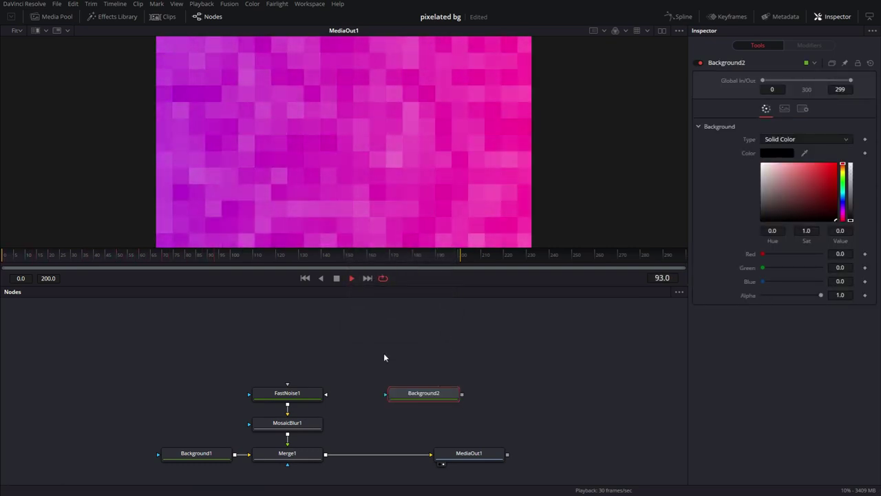
left_click_drag(458, 397, 328, 454)
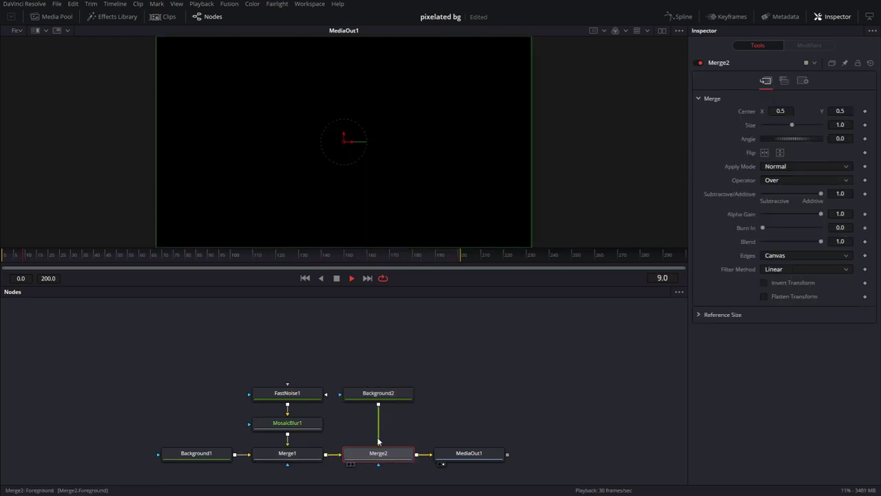
left_click(390, 397)
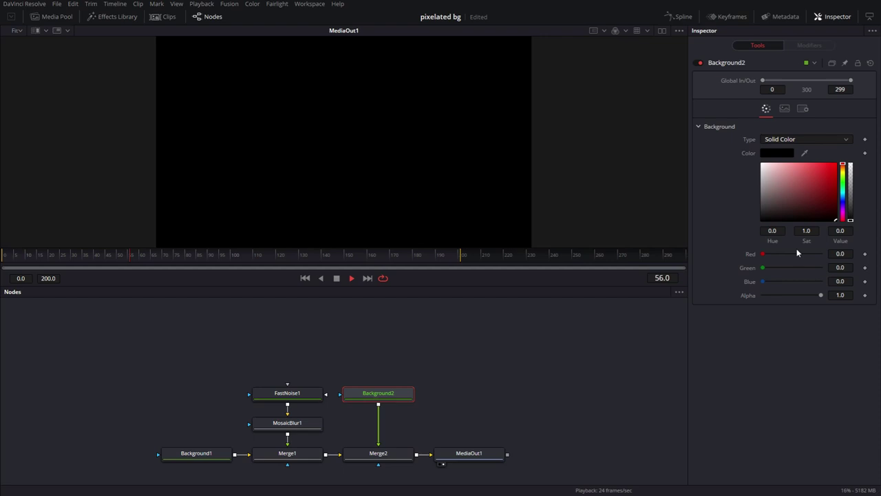
left_click(837, 204)
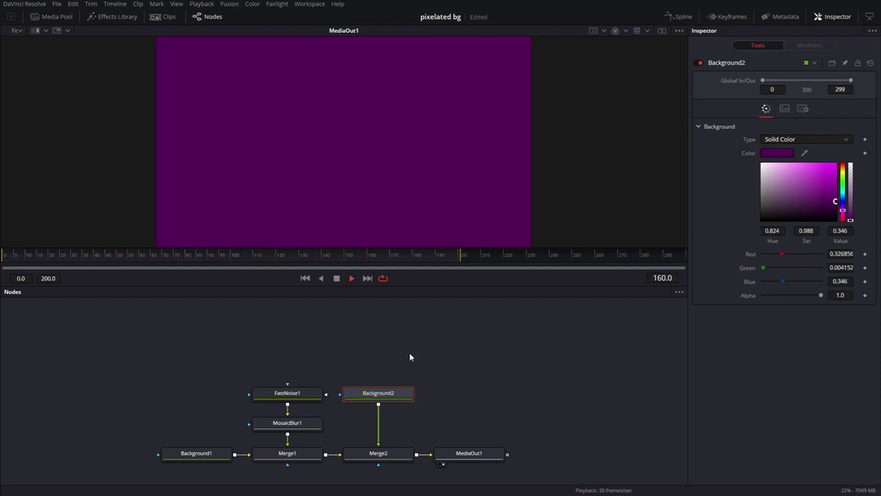
Step: Mask Background2 with a wide, soft-edged, inverted Ellipse
key("shift+space")
type("bg")
key("BackSpace")
key("BackSpace")
type("elp")
key("Return")
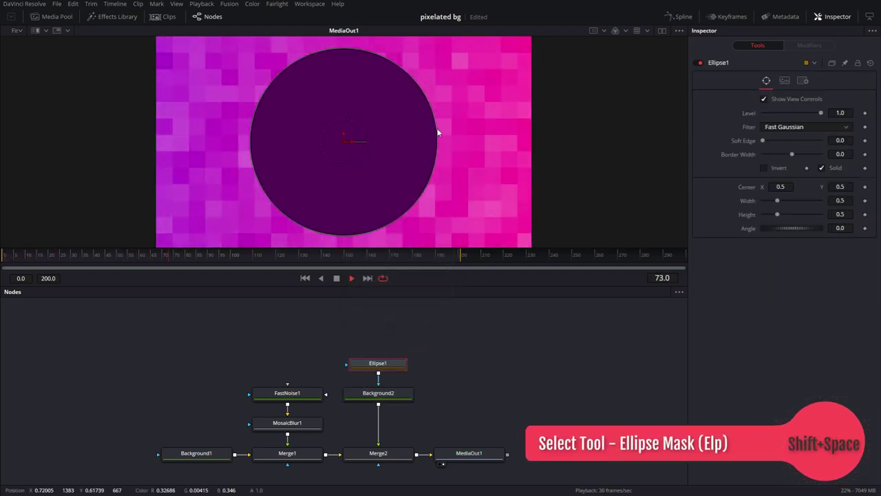
left_click_drag(436, 140, 514, 140)
left_click_drag(338, 47, 338, 55)
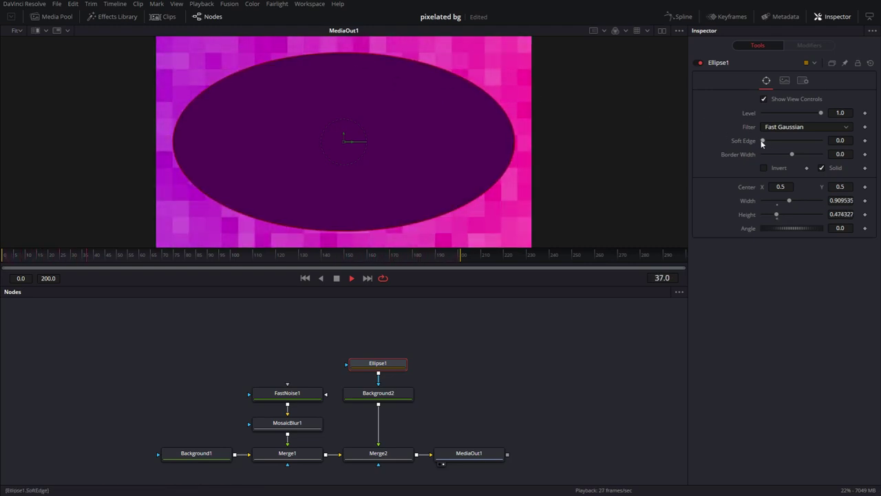
left_click_drag(762, 143, 792, 142)
left_click(764, 168)
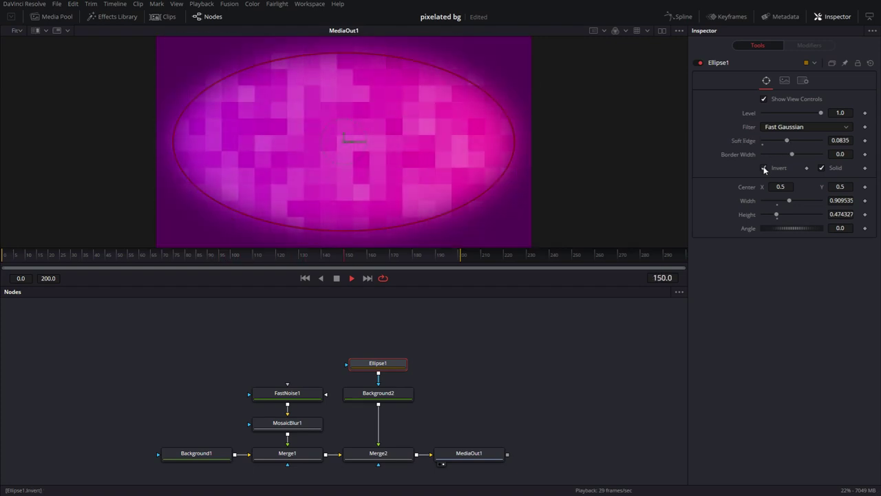
Step: Set Merge2's Apply Mode to Multiply with Blend 0.307
left_click(393, 460)
left_click_drag(821, 241, 787, 243)
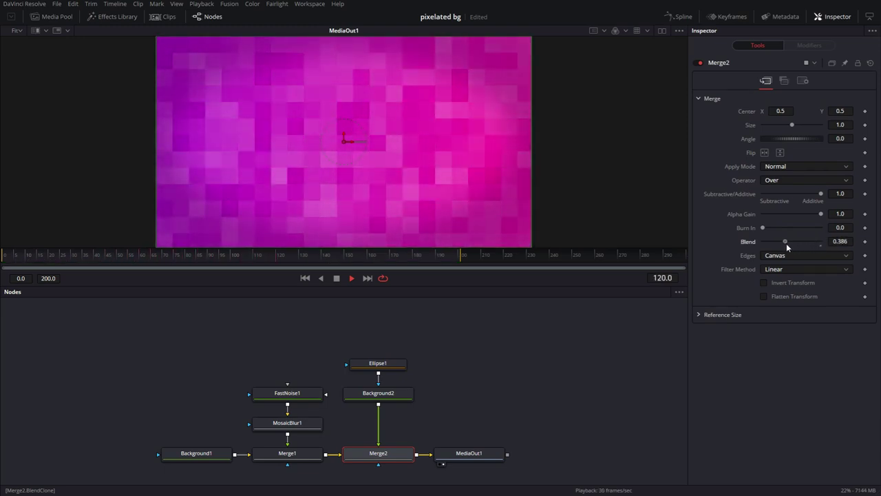
left_click(792, 166)
left_click(790, 188)
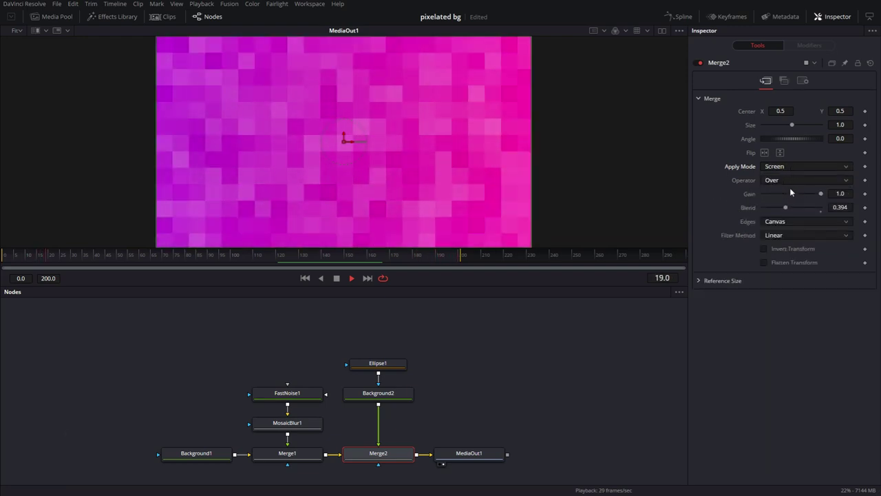
left_click(794, 167)
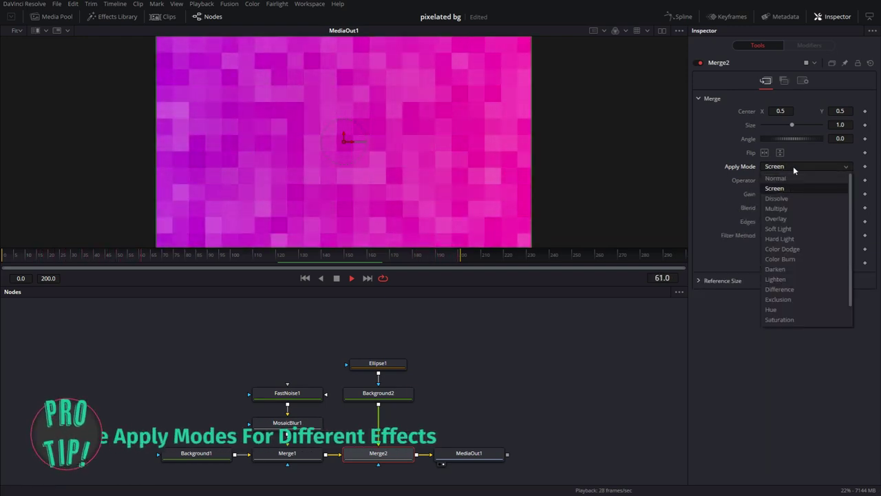
left_click(798, 206)
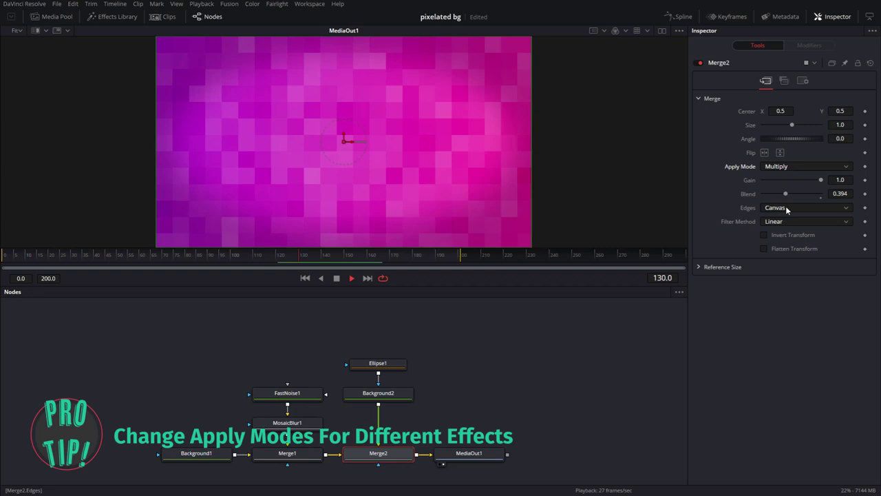
left_click_drag(786, 194, 781, 194)
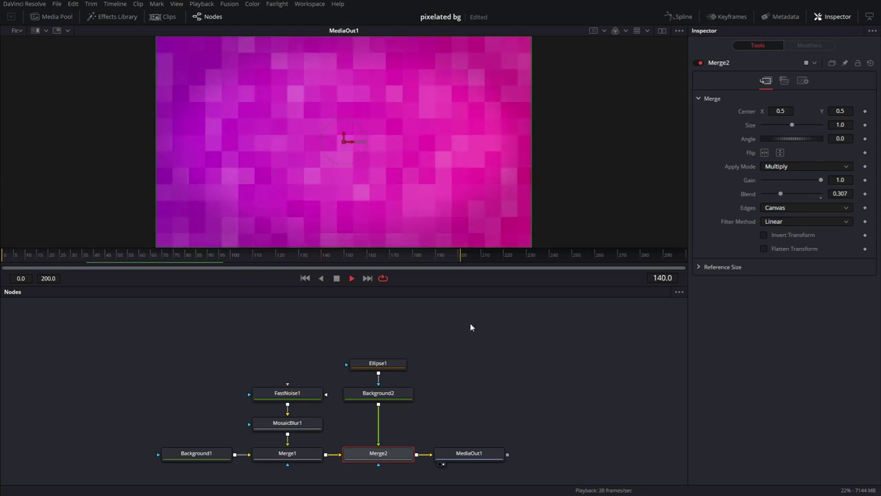
Step: Enlarge the viewer, move Ellipse1 and Background2 down a row, and resize the viewer splitter
left_click(414, 323)
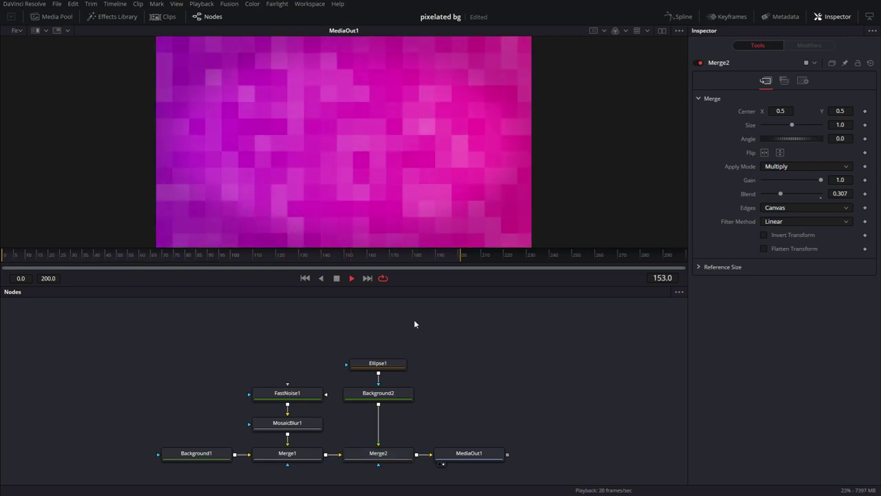
left_click(210, 16)
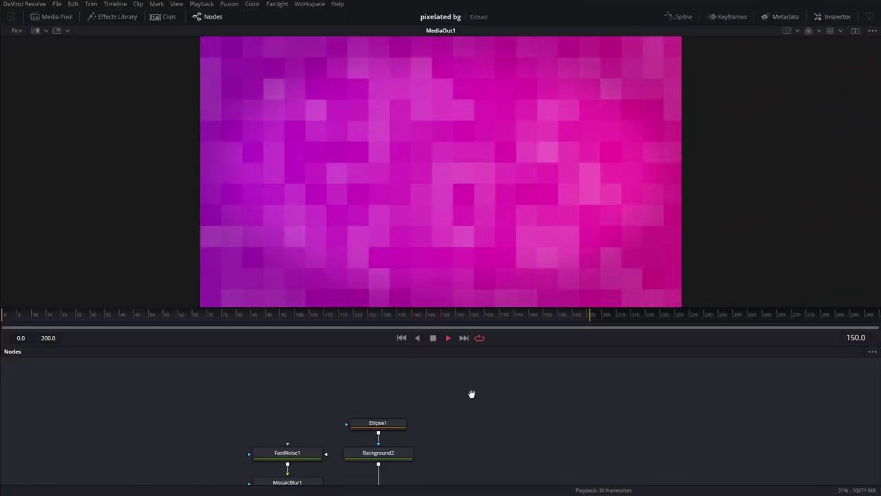
scroll(470, 382, "down", 2)
left_click_drag(447, 418, 348, 367)
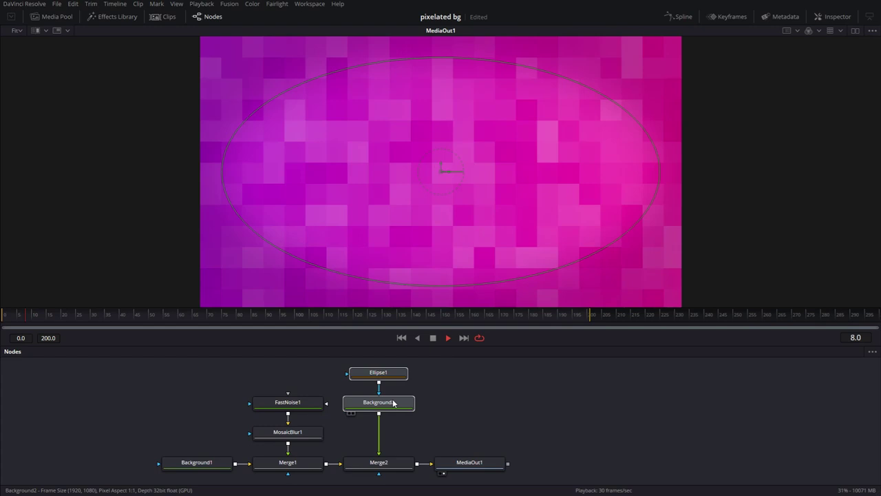
left_click_drag(385, 403, 385, 433)
scroll(450, 406, "down", 2)
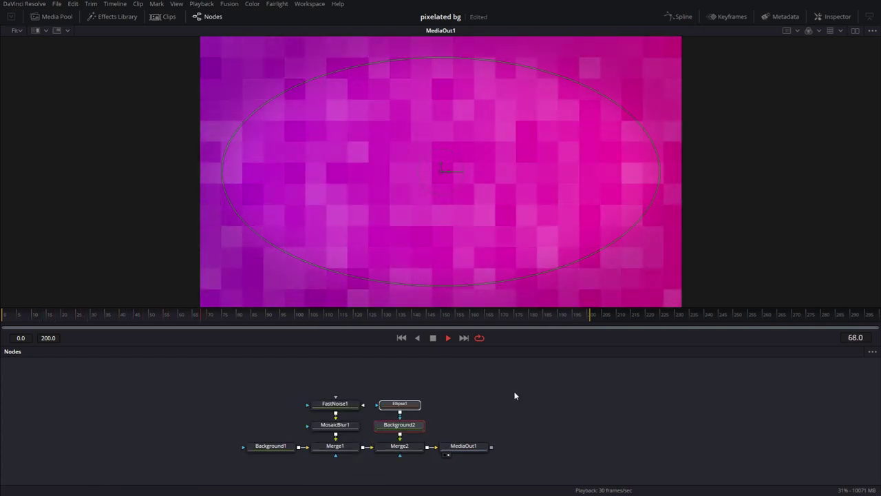
left_click_drag(505, 346, 506, 307)
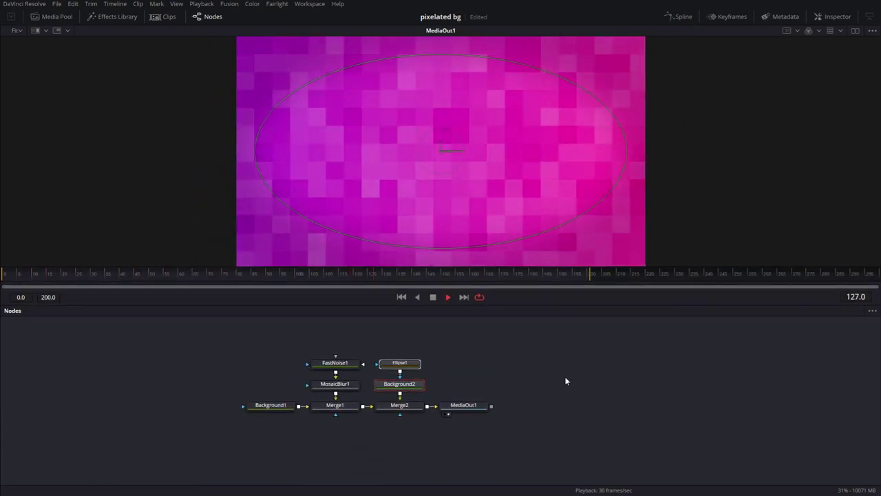
left_click(521, 372)
Step: Drop the ship clip from the Media Pool before MediaOut1 and rename its node 'ship'
left_click(52, 17)
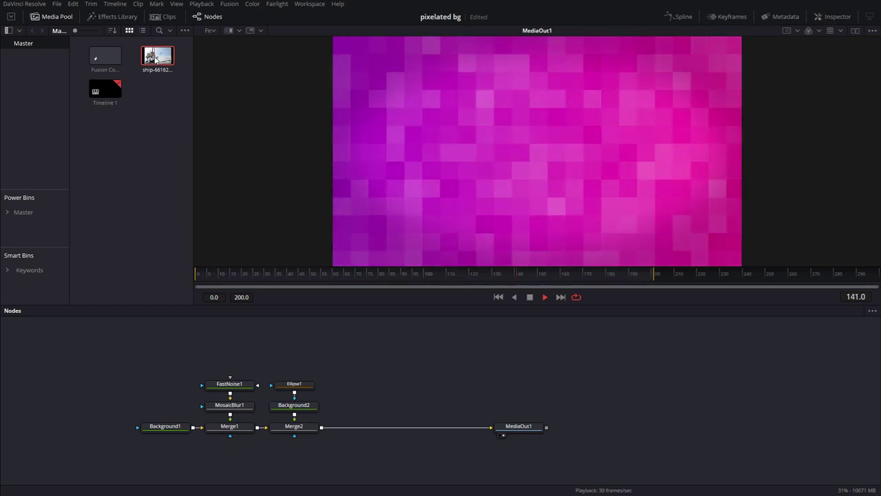
left_click_drag(157, 56, 333, 430)
left_click(52, 17)
left_click(368, 365)
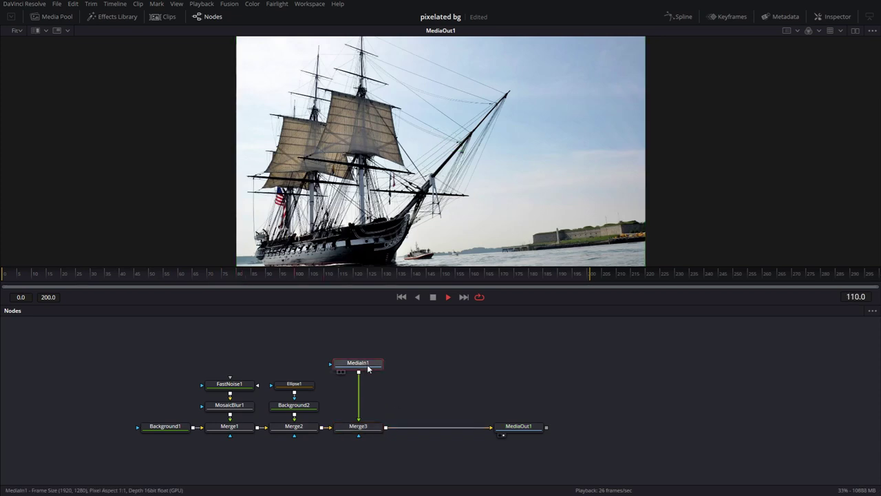
key("F2")
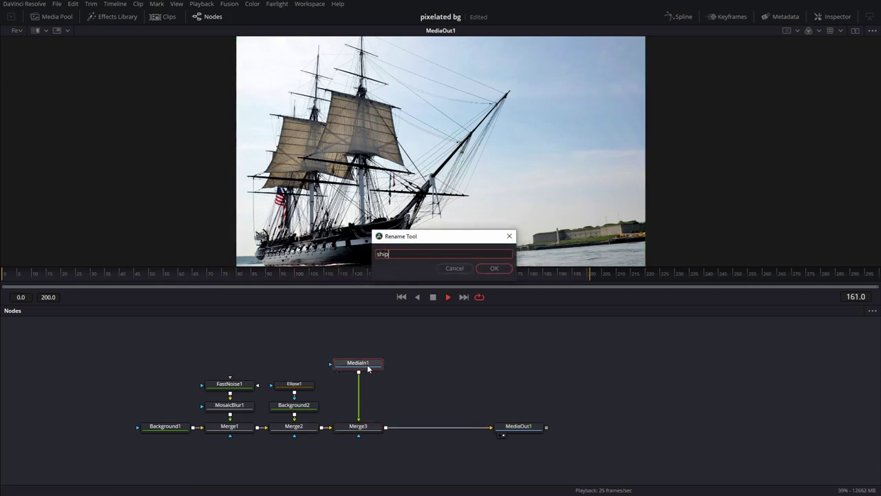
key("Return")
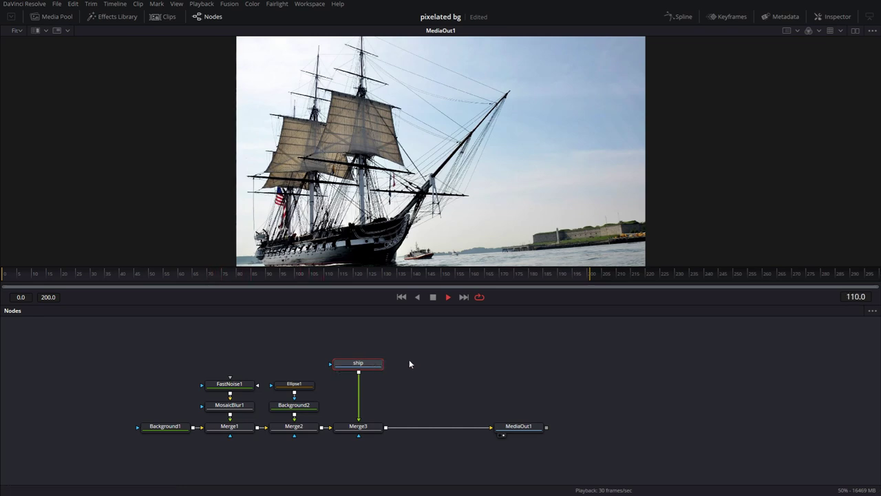
Step: Add a Transform node below the ship and flip the photo horizontally
key("shift+space")
type("xf")
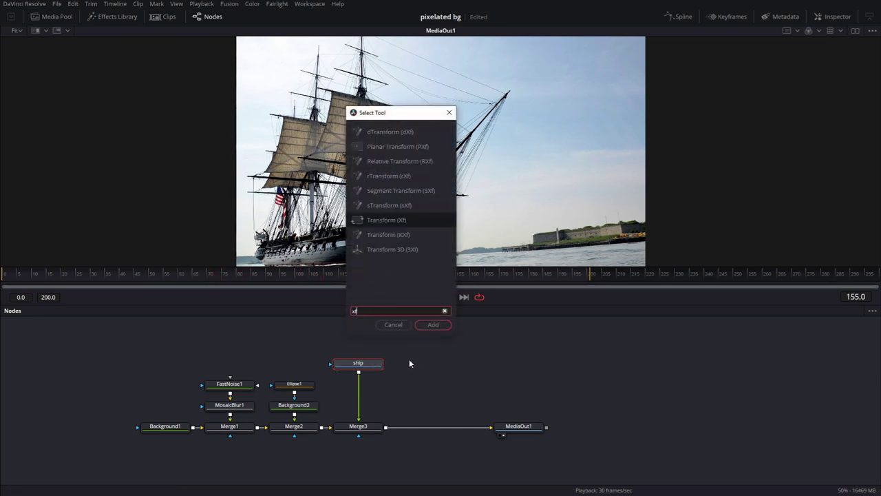
left_click(396, 224)
left_click(433, 324)
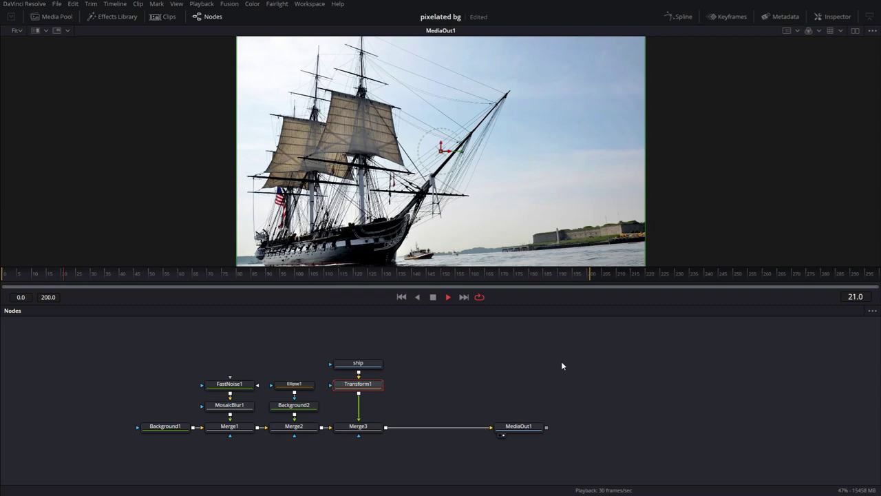
left_click(834, 17)
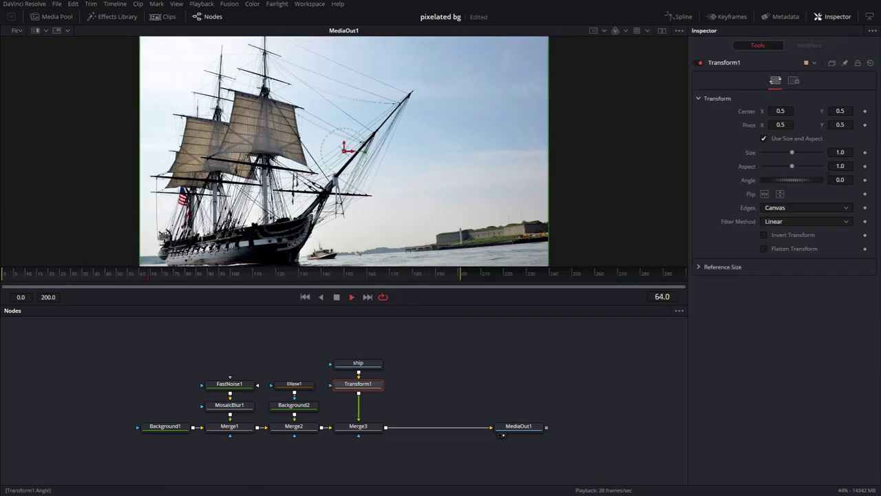
left_click(765, 194)
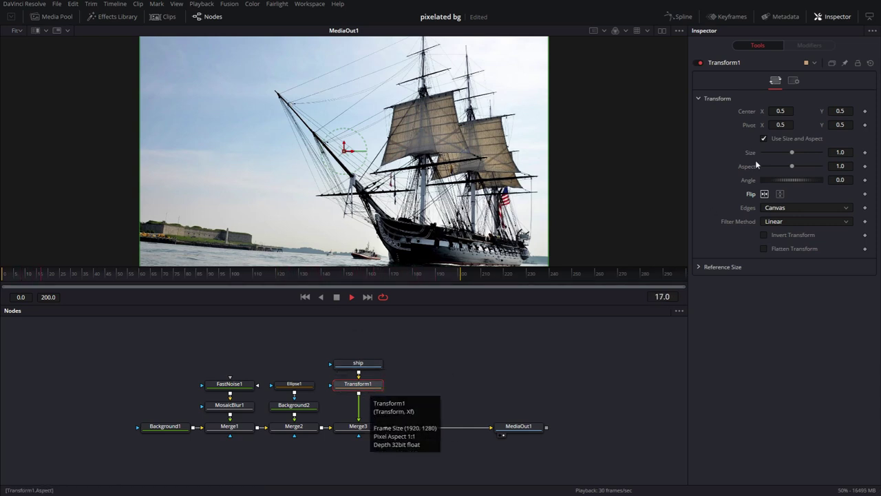
Step: Scale the ship to about 0.87, shift it right to Center X 0.67, return to frame 0
left_click_drag(791, 151, 782, 164)
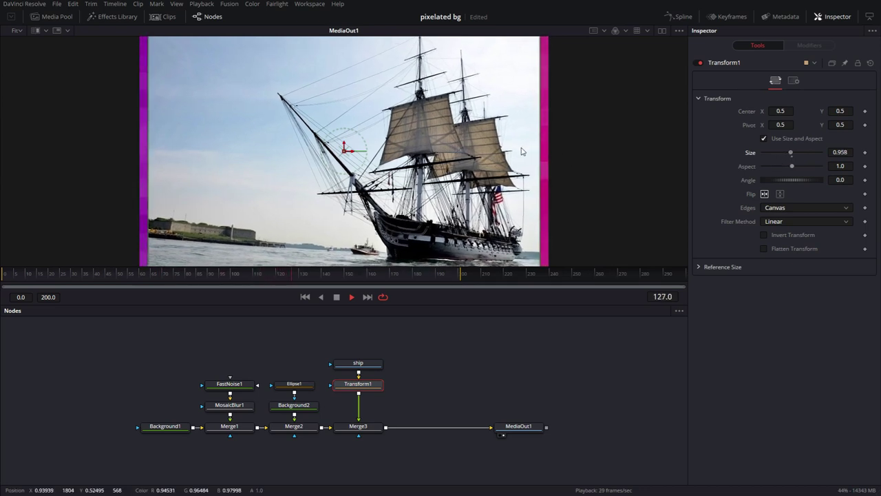
scroll(521, 153, "down", 2)
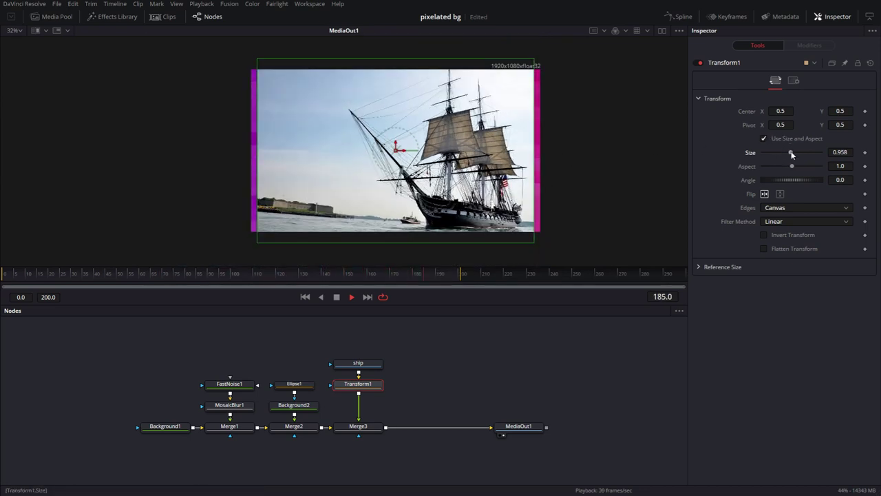
left_click_drag(790, 151, 765, 159)
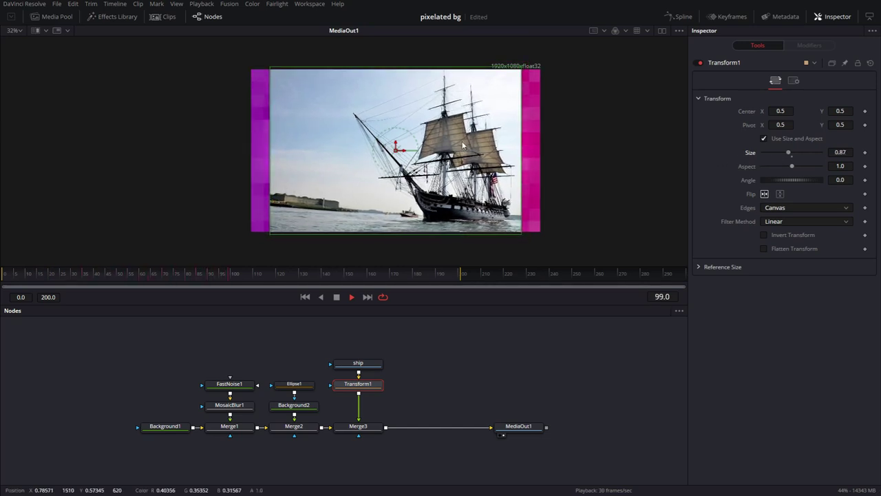
left_click_drag(405, 153, 455, 156)
left_click(358, 247)
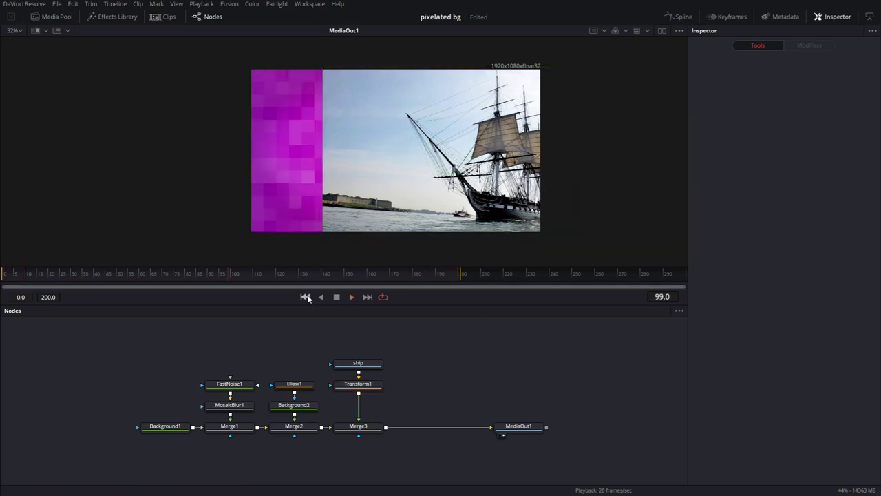
Step: Add a Polygon mask node connected above the ship node
left_click(305, 297)
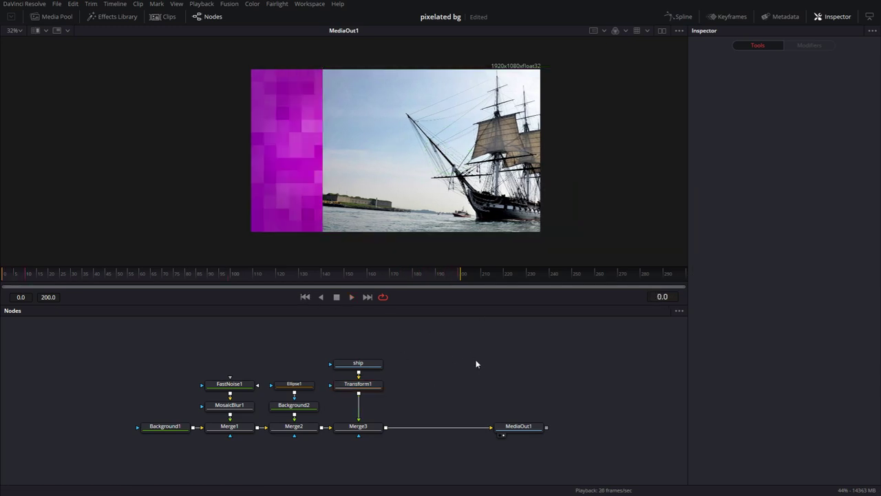
key("shift+space")
type("pol")
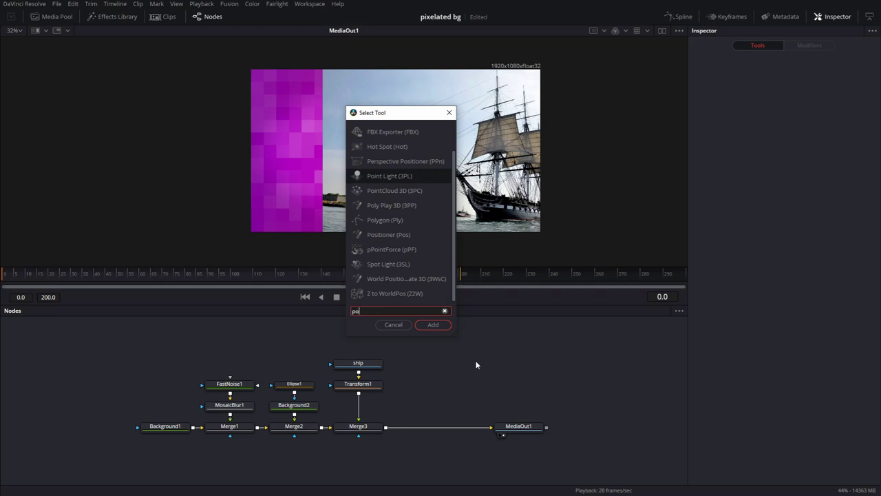
left_click(431, 324)
left_click_drag(479, 361, 362, 363)
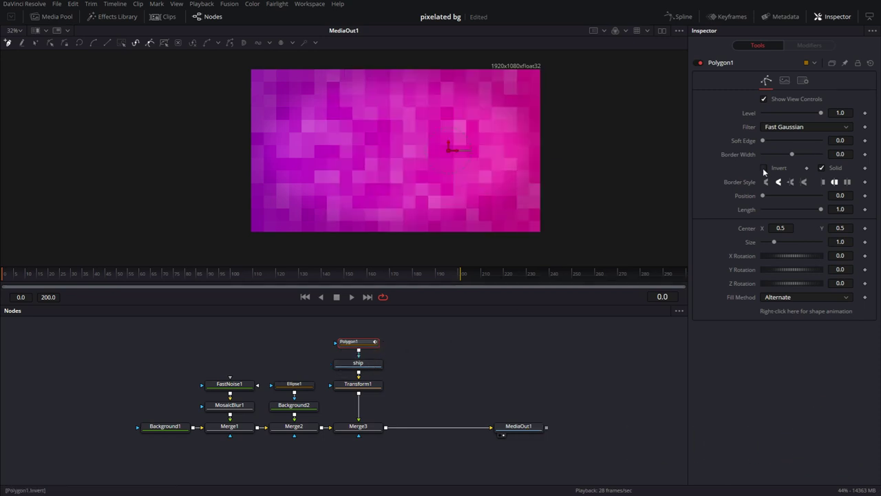
Step: Draw a closed diagonal polygon shape, non-inverted, and adjust its top-left point
left_click(763, 168)
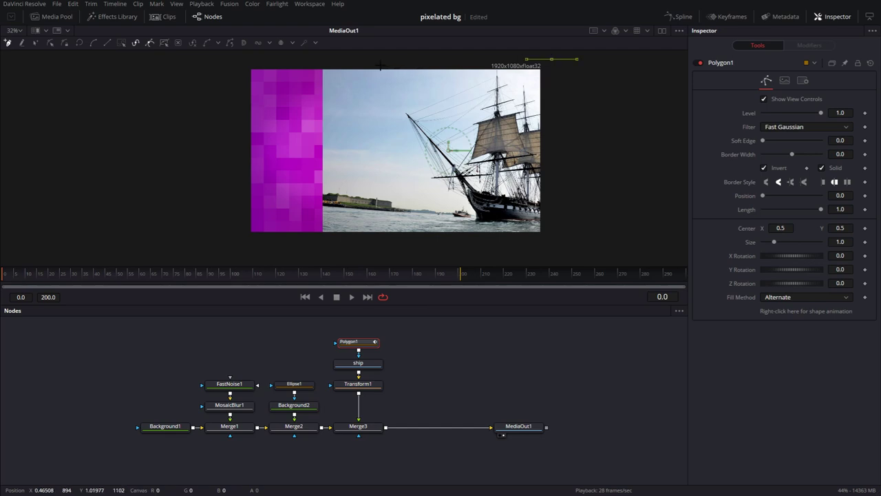
left_click(462, 241)
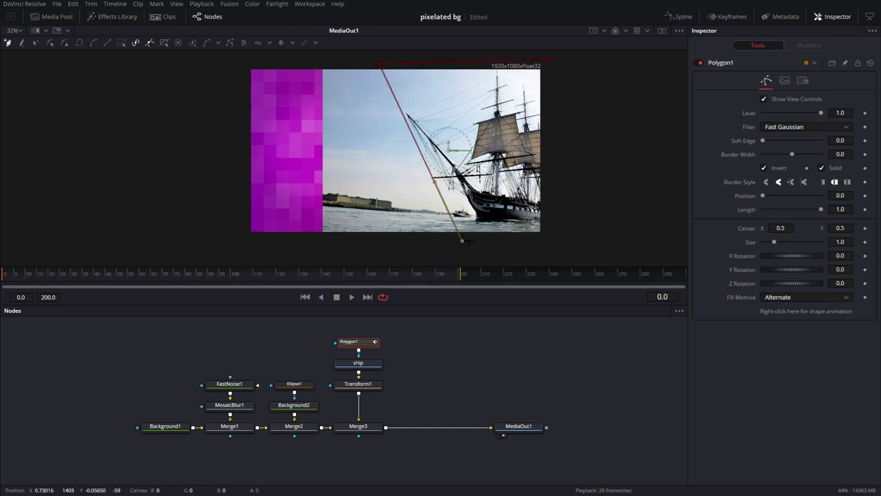
left_click(555, 63)
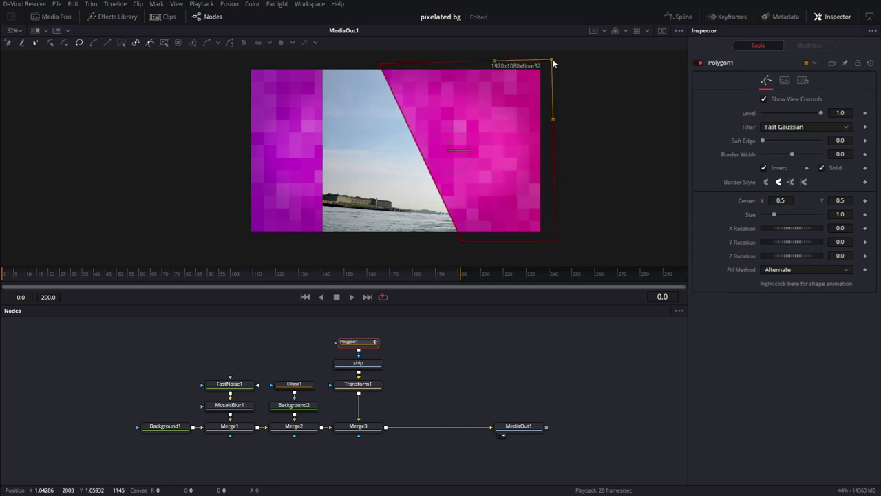
left_click(763, 168)
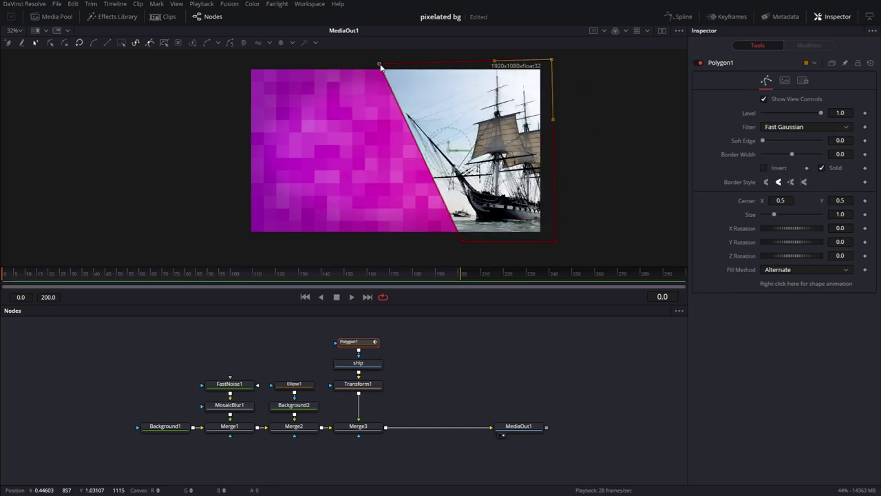
left_click_drag(380, 67, 375, 64)
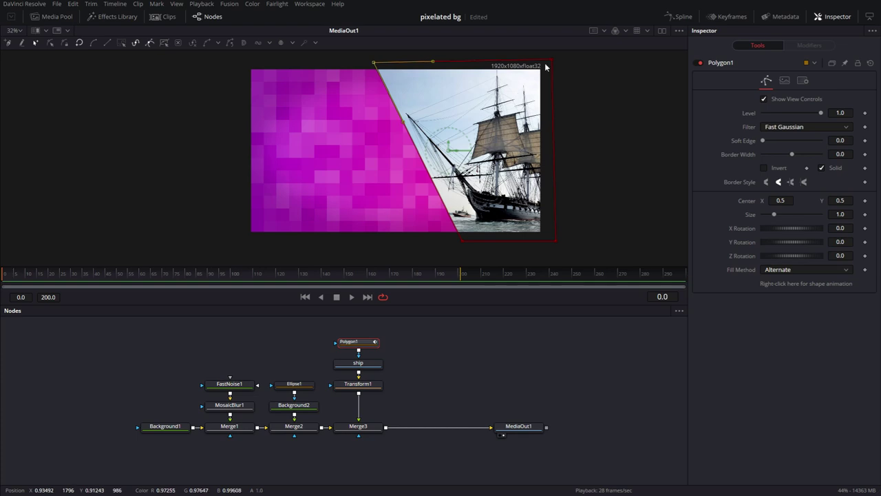
Step: Insert a Drop Shadow node after the ship image and lower its Shadow Strength to 0.291
left_click_drag(358, 384, 358, 405)
left_click(358, 363)
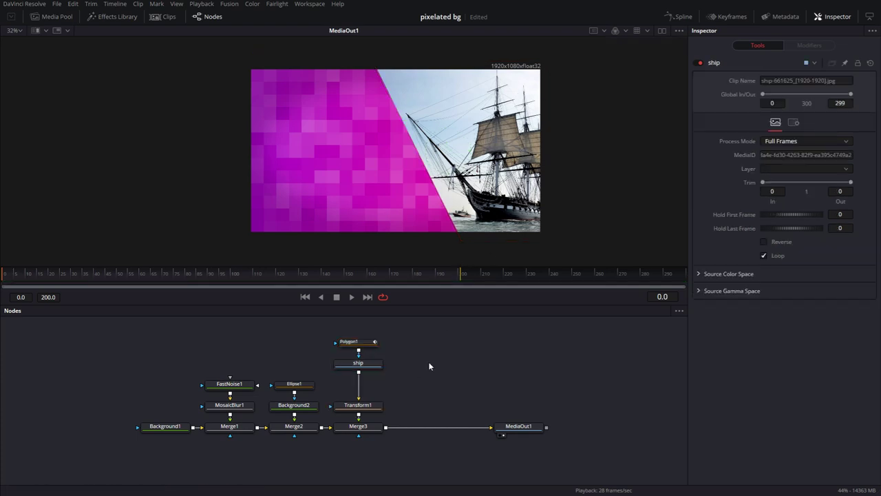
key("shift+space")
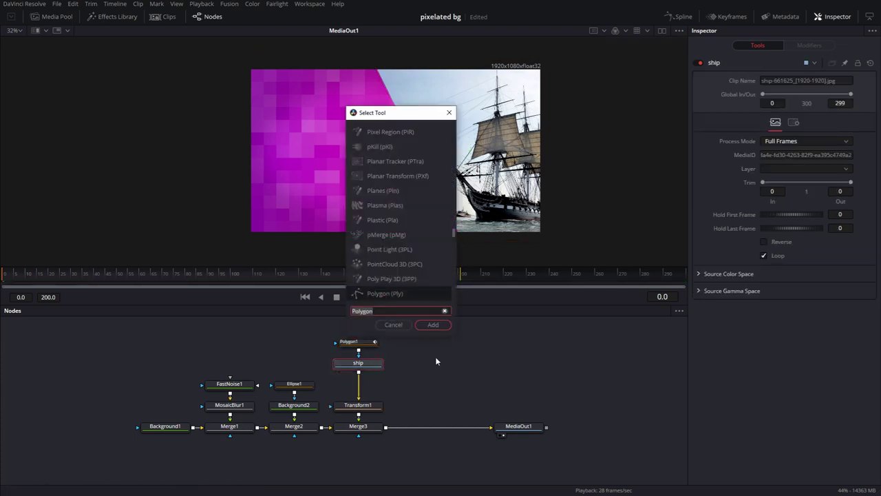
type("drop")
key("Return")
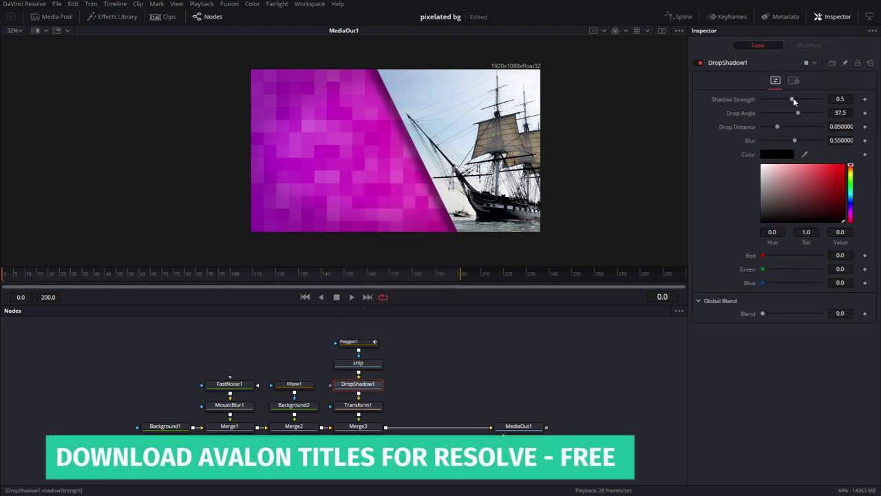
left_click_drag(793, 100, 783, 99)
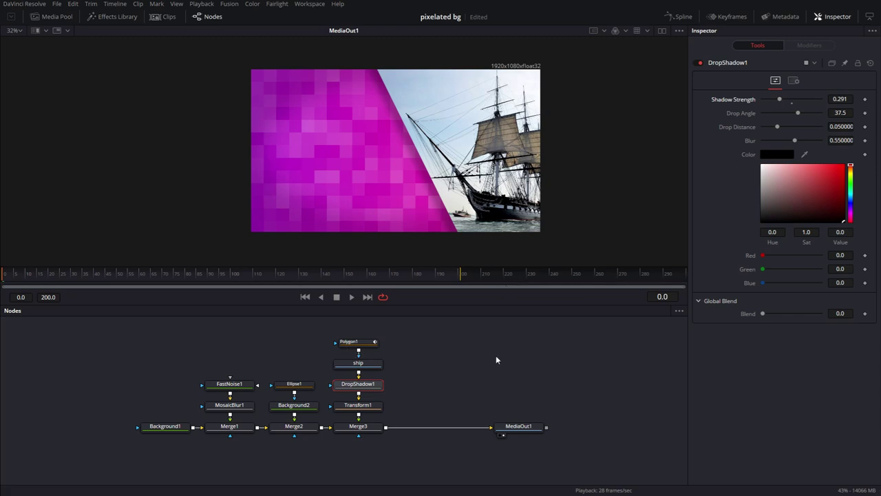
left_click_drag(459, 360, 381, 382)
Step: Move the MediaOut1 node far to the right in the node graph
left_click_drag(441, 447, 633, 447)
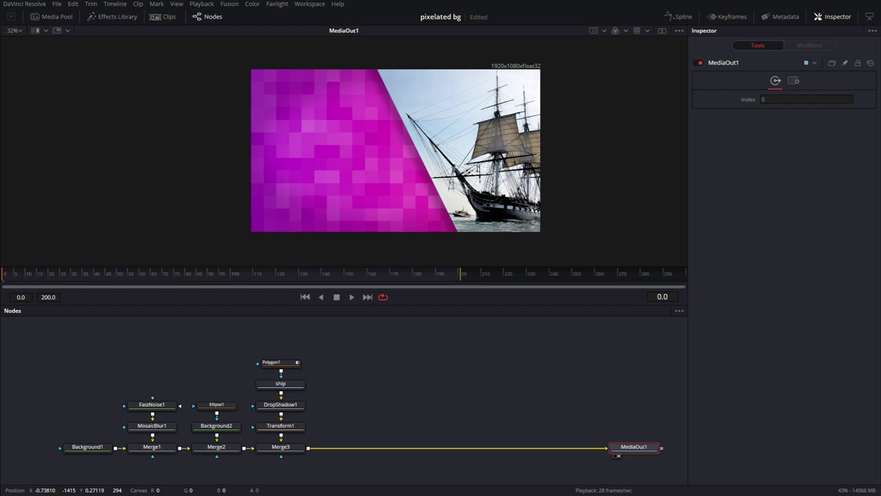
Step: Copy the entire godspeed_text.txt node script from Notepad, then close Notepad
key("alt+Tab")
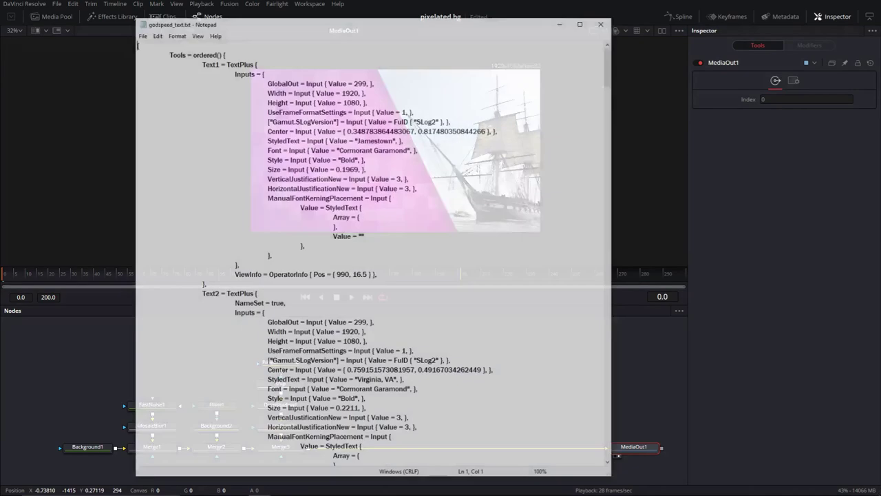
key("ctrl+a")
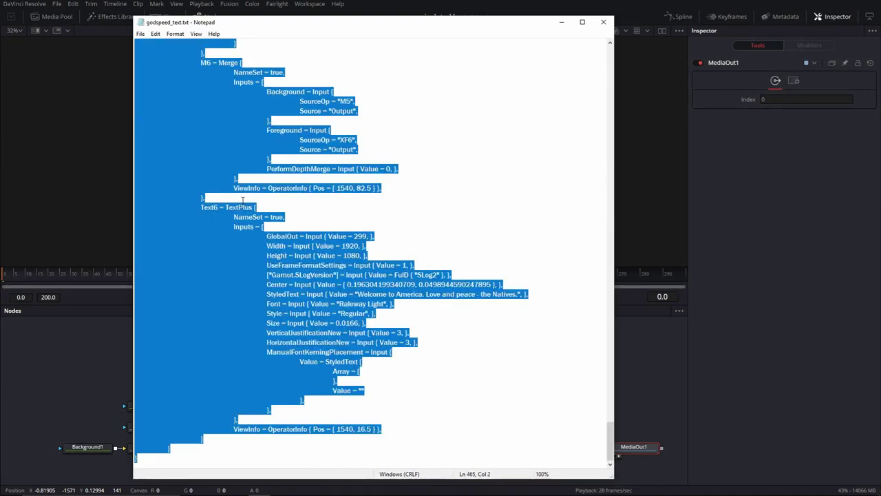
left_click(604, 25)
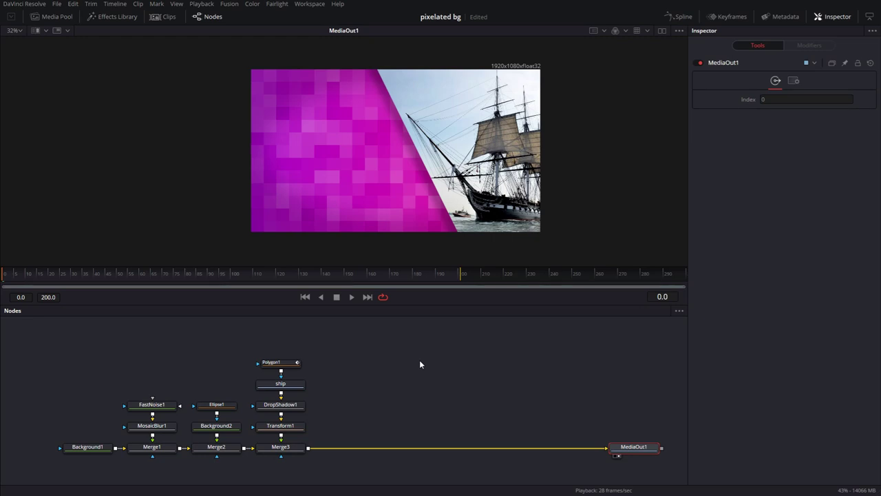
Step: Paste the Text1–Text6 title nodes and arrange them above the main chain, with MediaOut1 further right
key("ctrl+v")
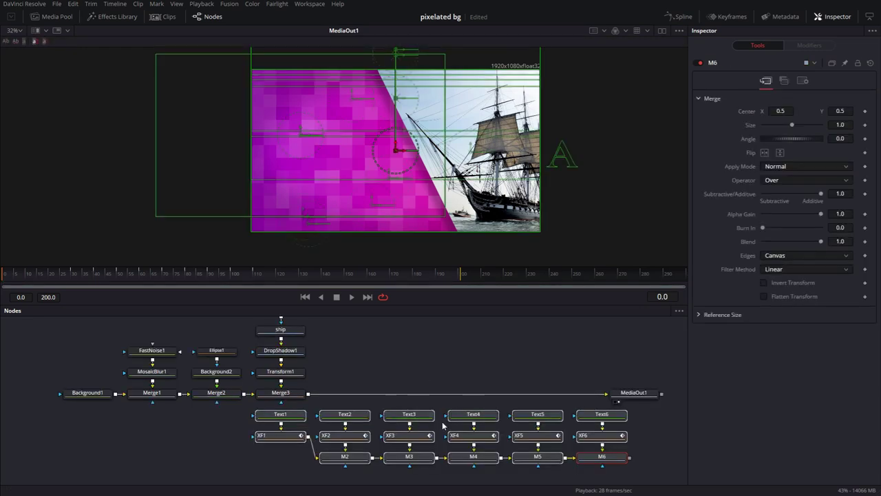
left_click_drag(601, 456, 666, 372)
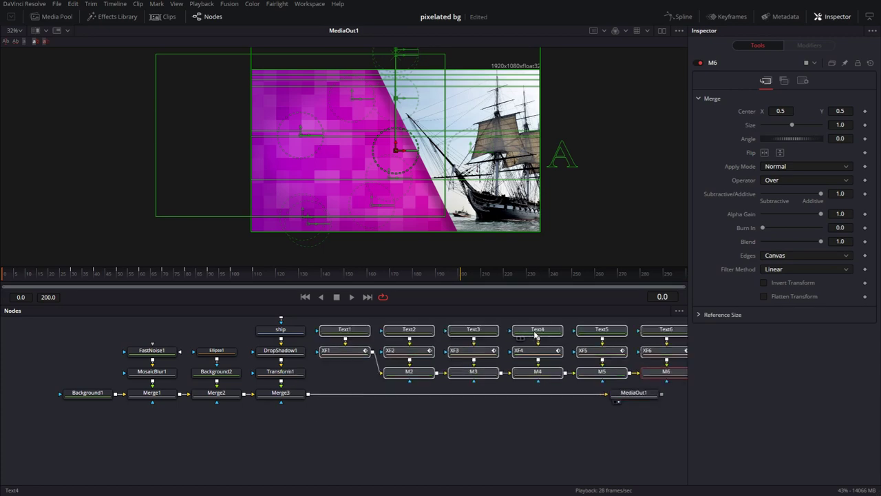
left_click(537, 329)
left_click_drag(496, 425, 453, 459)
left_click_drag(591, 442, 612, 477)
left_click(610, 472)
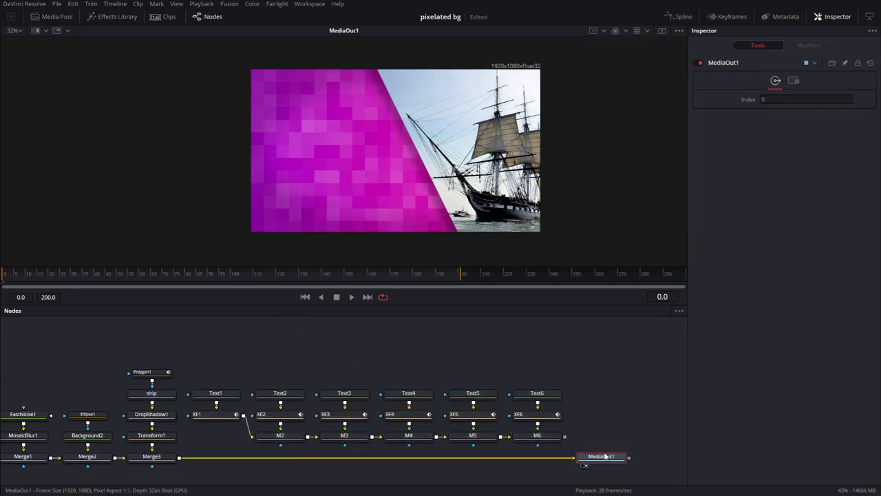
scroll(485, 337, "down", 2)
left_click_drag(209, 345, 569, 394)
Step: Insert a Merge4 between Merge3 and MediaOut1, with M6 feeding its foreground
key("shift+space")
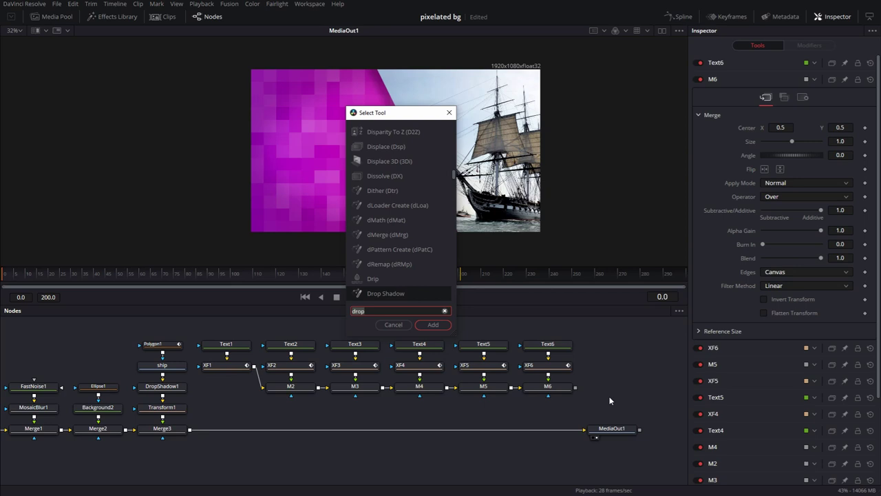
type("mrg")
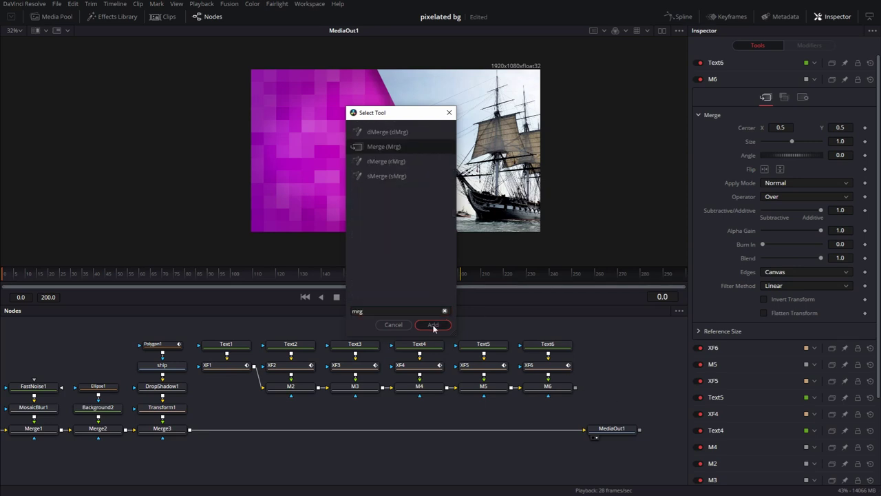
left_click(433, 327)
left_click_drag(621, 390, 559, 434)
left_click_drag(577, 391, 551, 428)
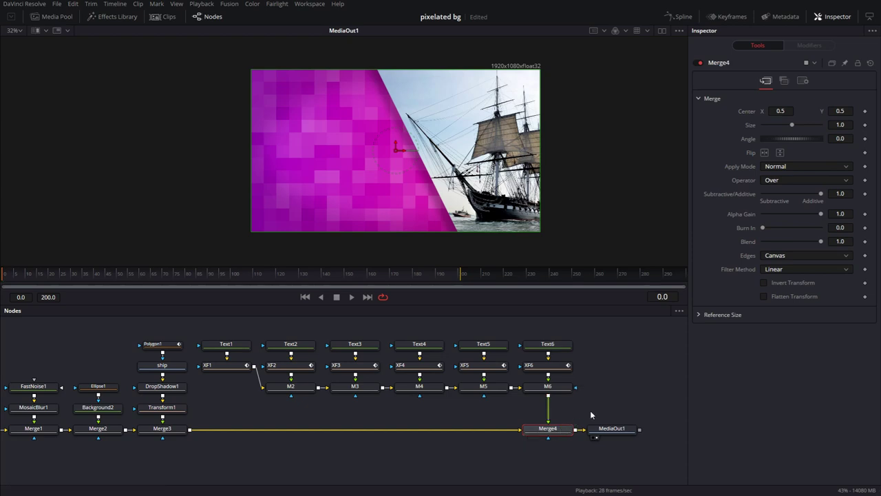
Step: Play the composition, deselect Merge4, and hide the Inspector panel
left_click(351, 297)
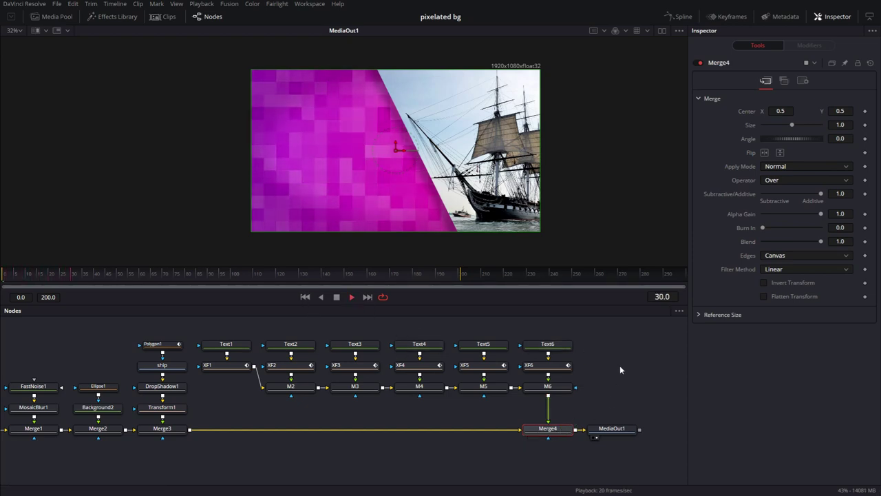
left_click(610, 435)
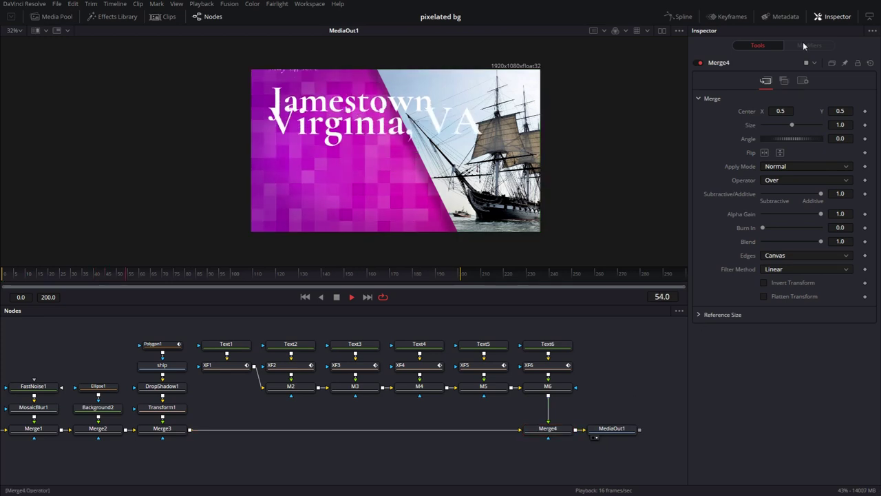
left_click(835, 16)
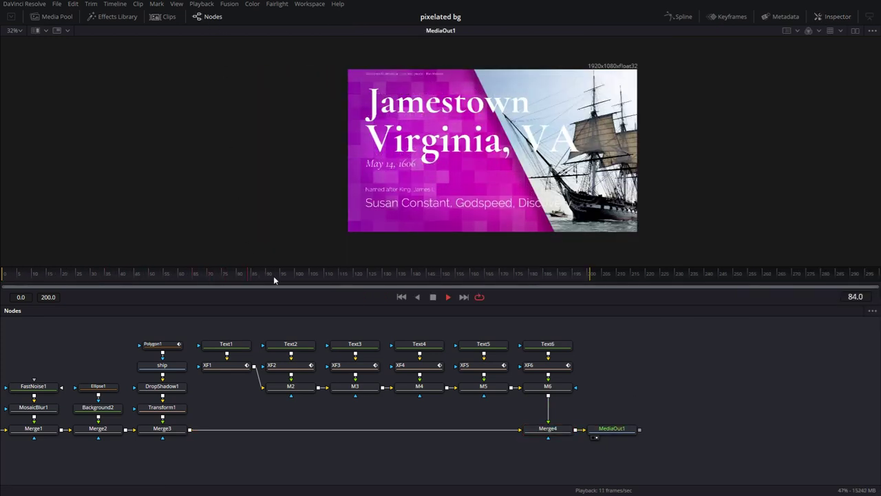
Step: Set the render end frame to 150 and hide the Nodes panel
left_click(48, 297)
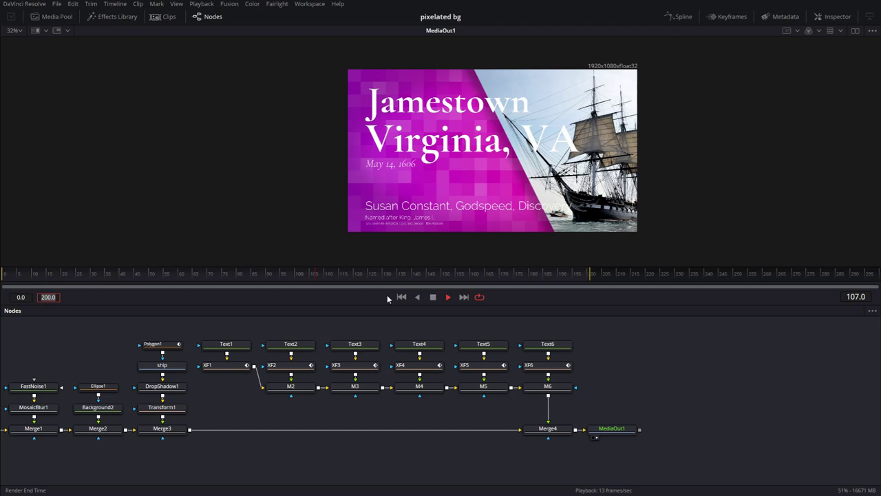
key("Return")
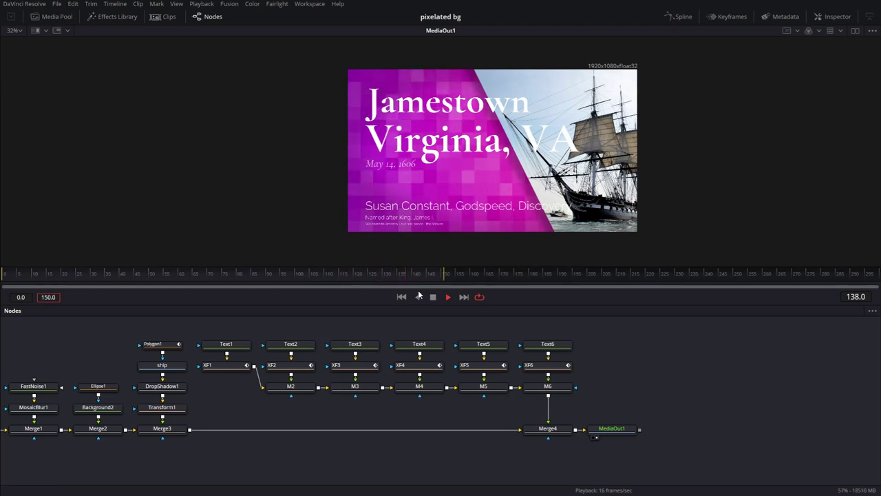
left_click(214, 18)
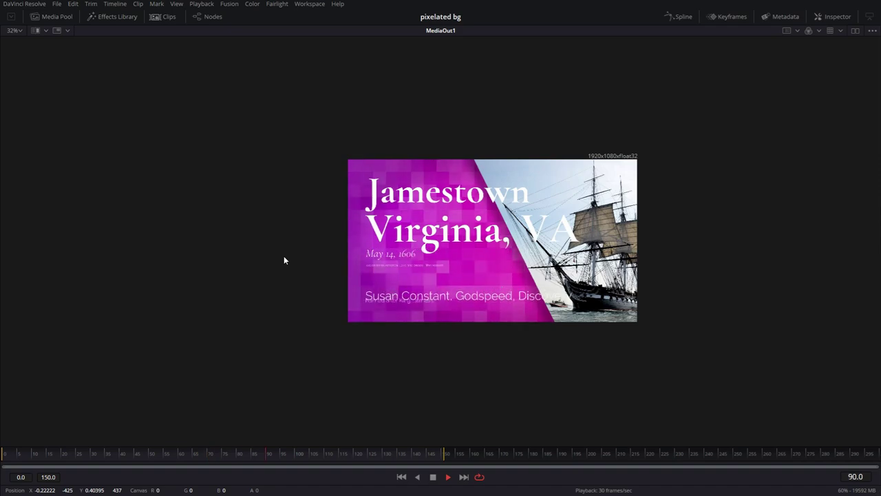
Step: Fit the playing Jamestown title composite to the full viewer with Ctrl+F
key("ctrl+f")
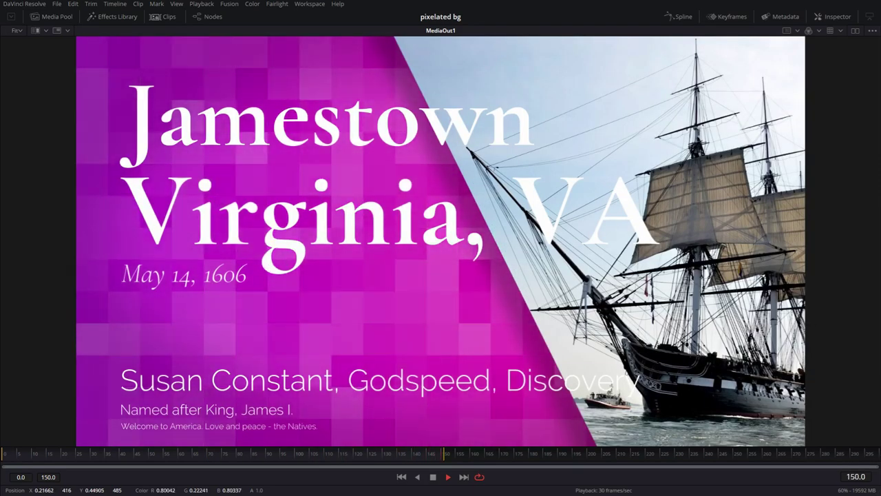